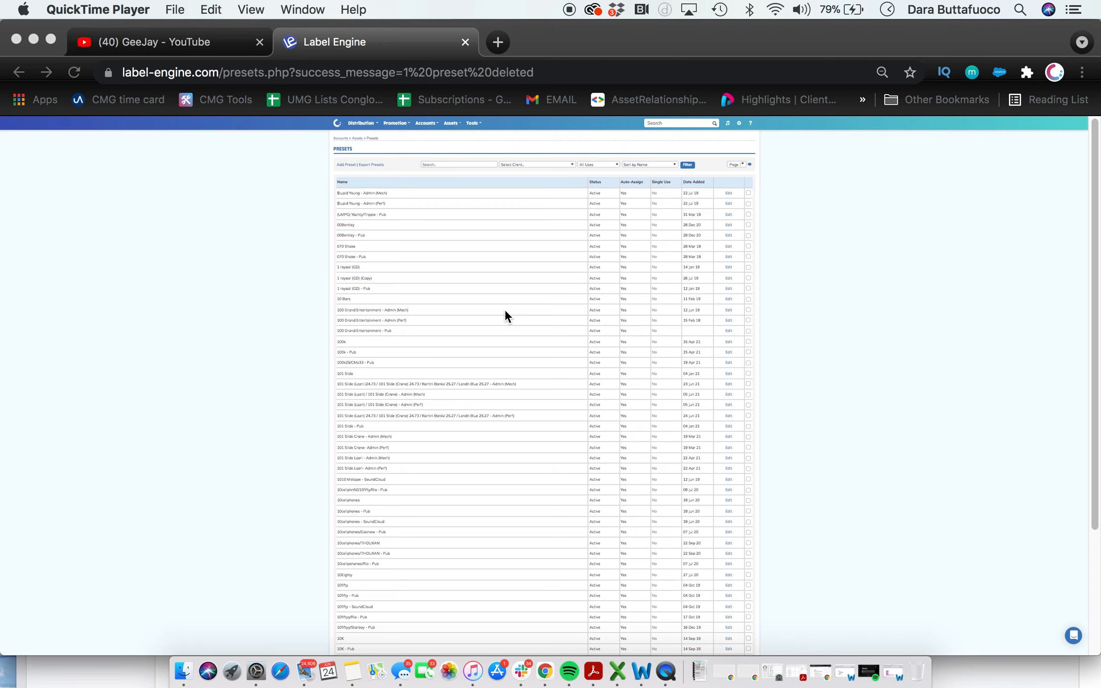
- Search the existing presets for GeeJay
left_click(446, 161)
left_click(448, 163)
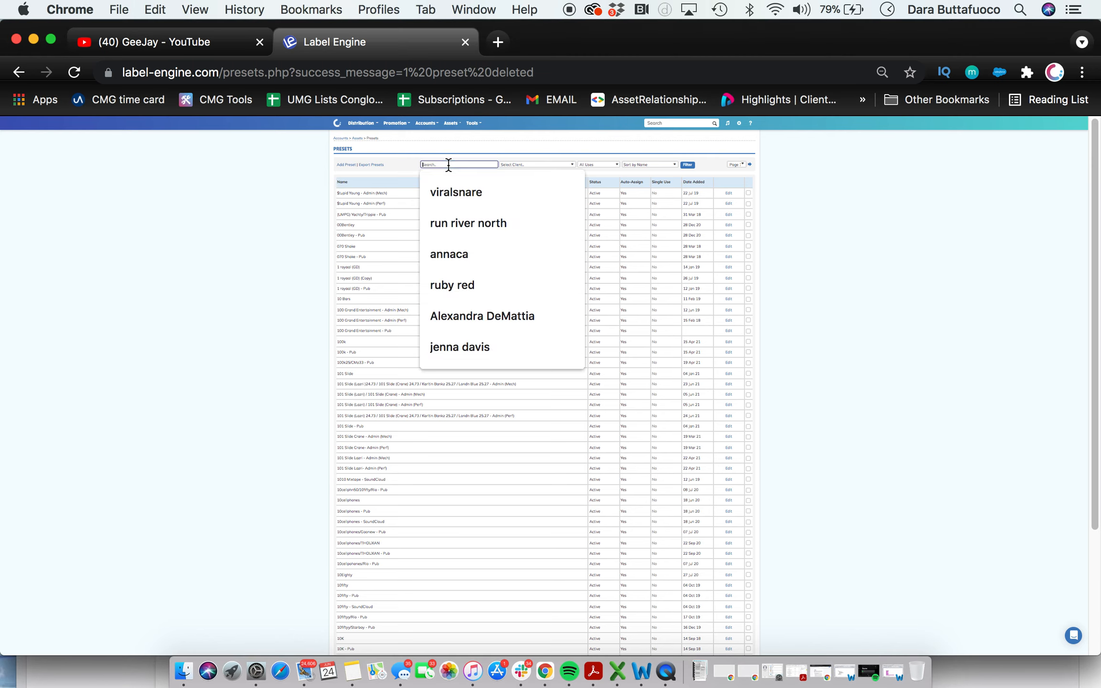
type("GeeJay")
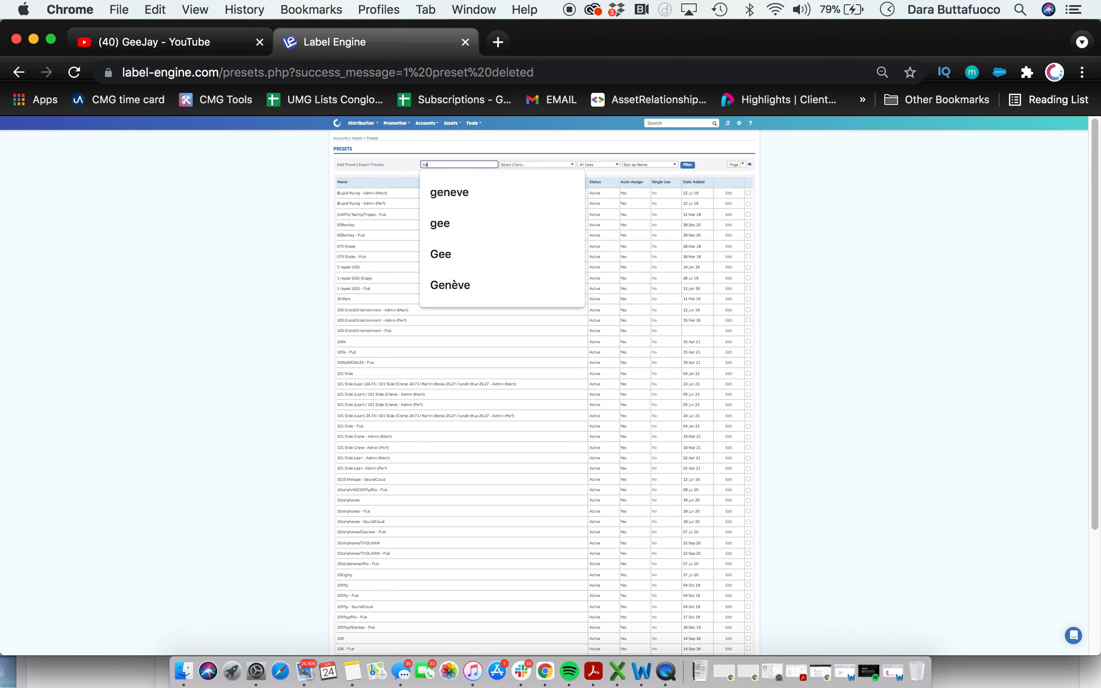
key("Return")
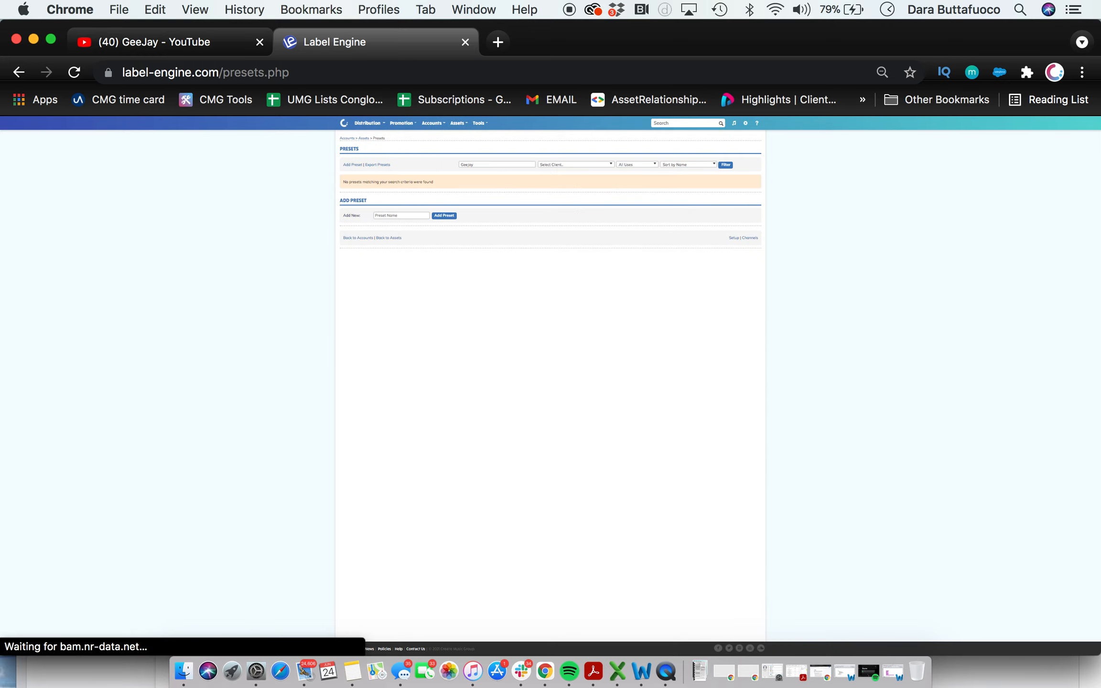
- Add a new preset named GeeJay and dismiss the label allocation prompt
left_click(397, 215)
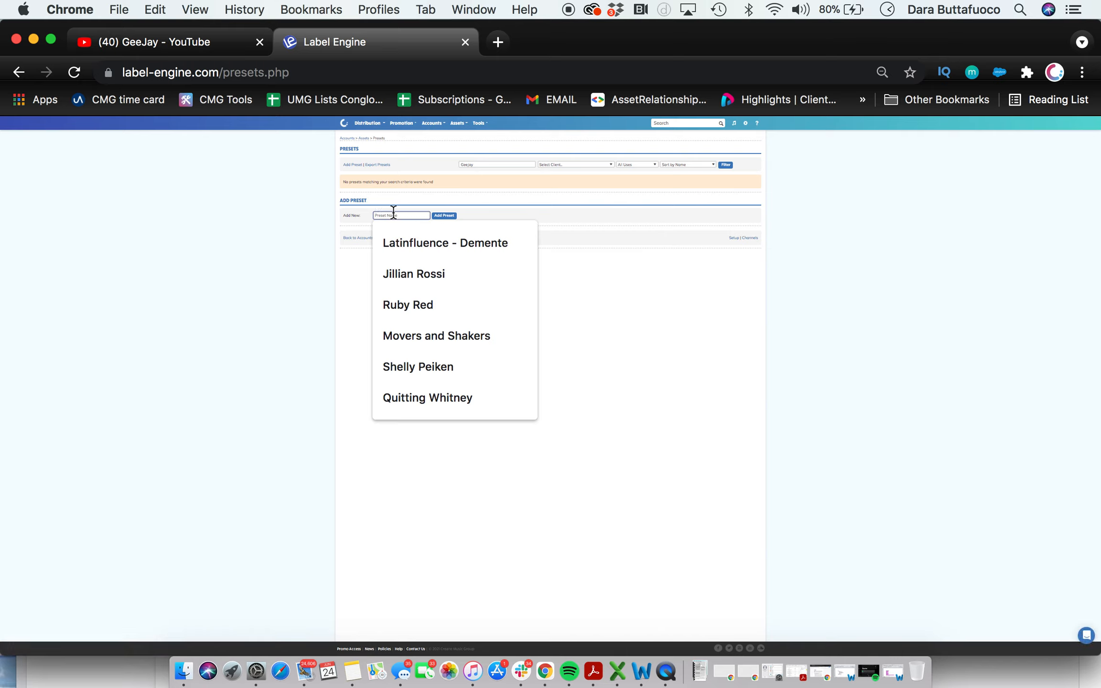
type("Gee")
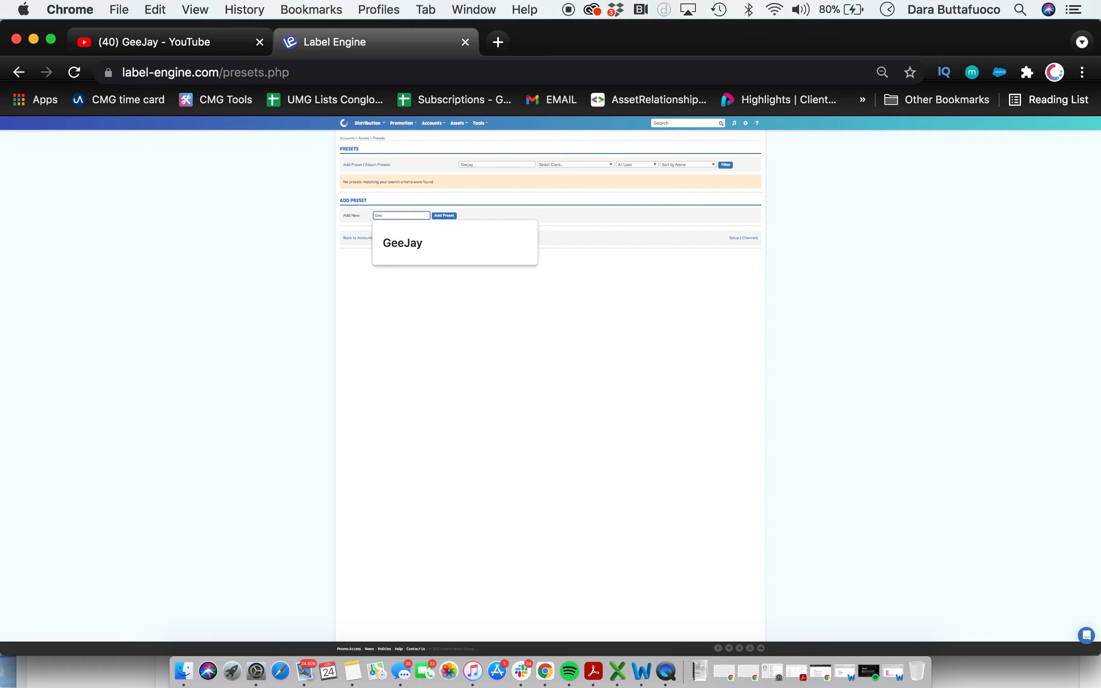
type("Jay")
left_click(444, 215)
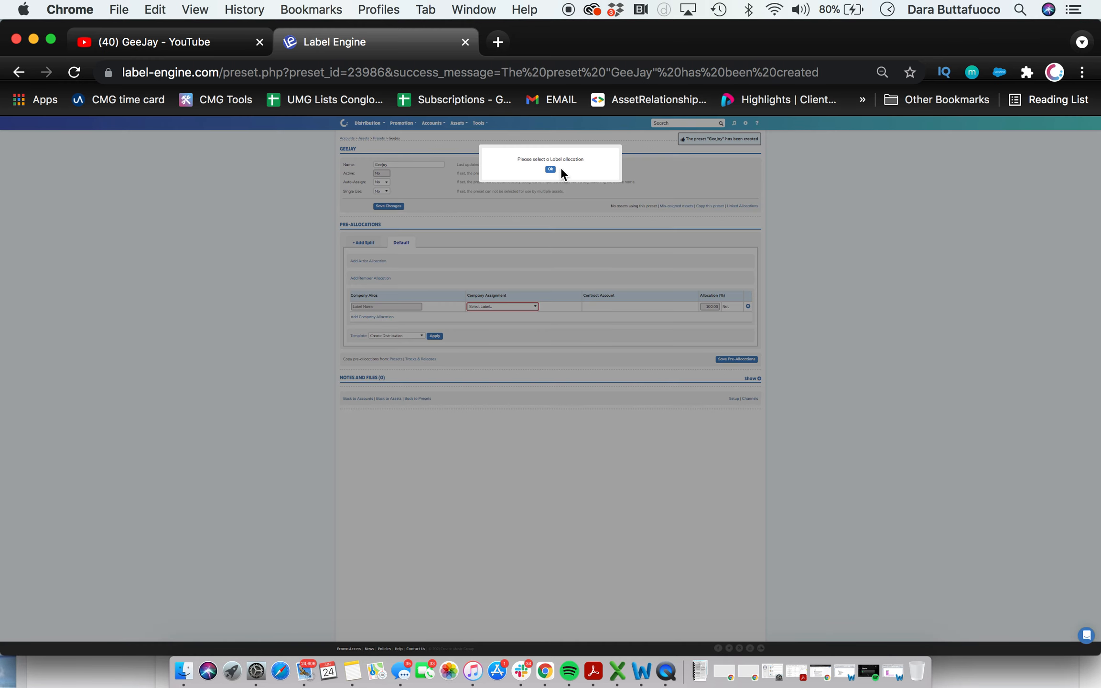
left_click(551, 170)
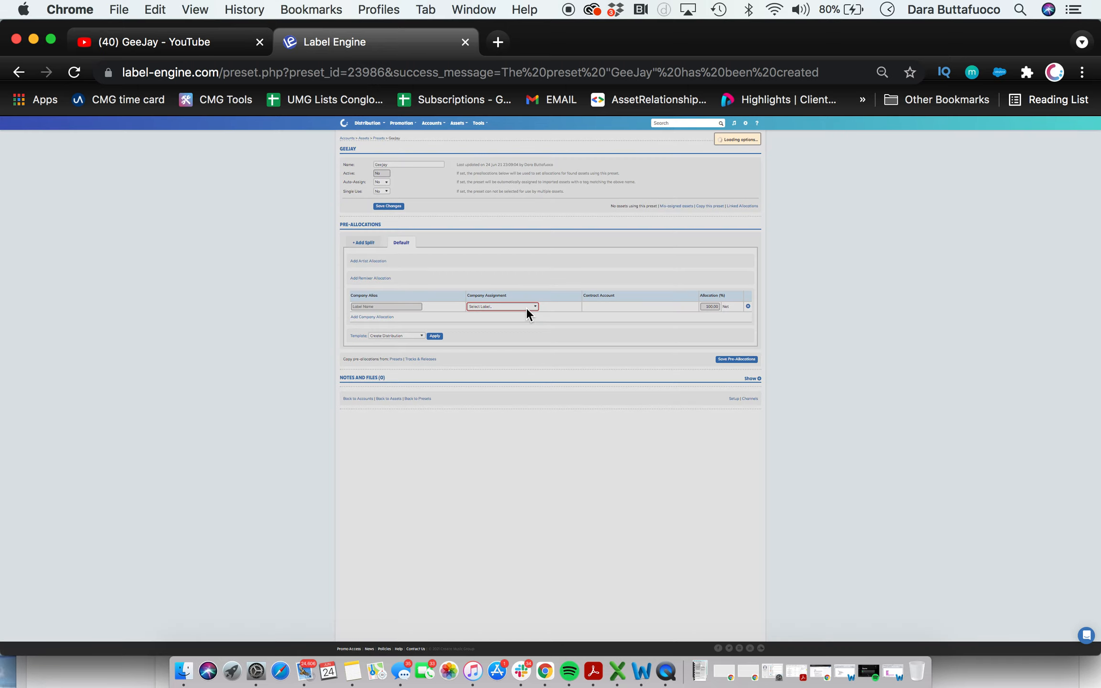
- Assign the company allocation of the GeeJay preset to Create YouTube
left_click(527, 308)
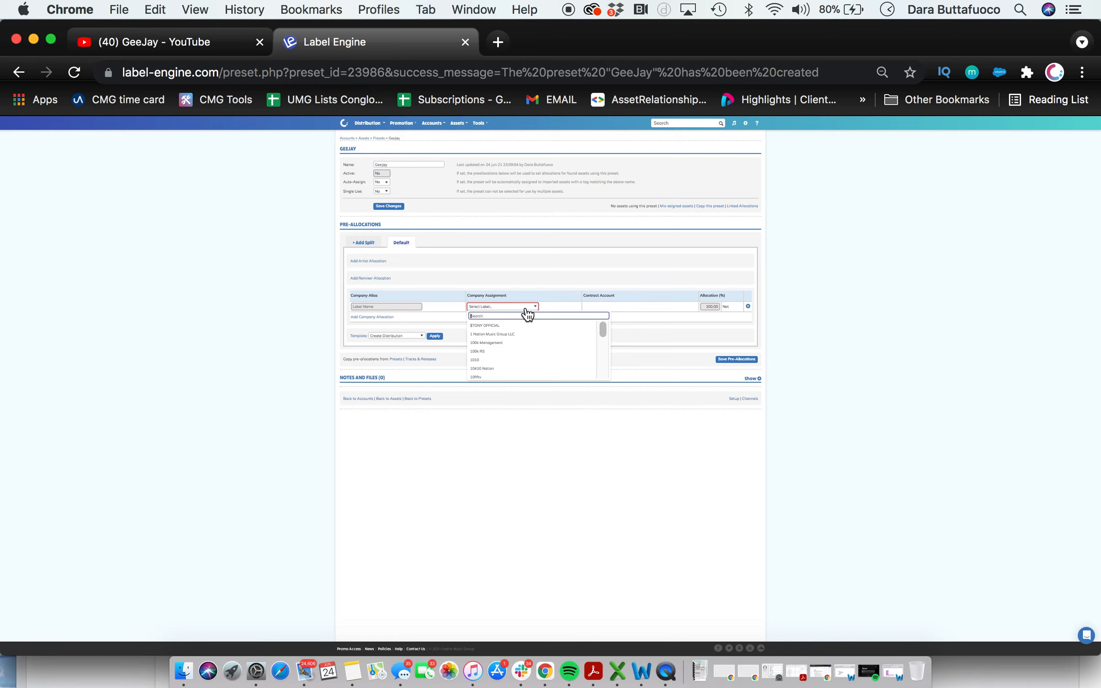
type("create y")
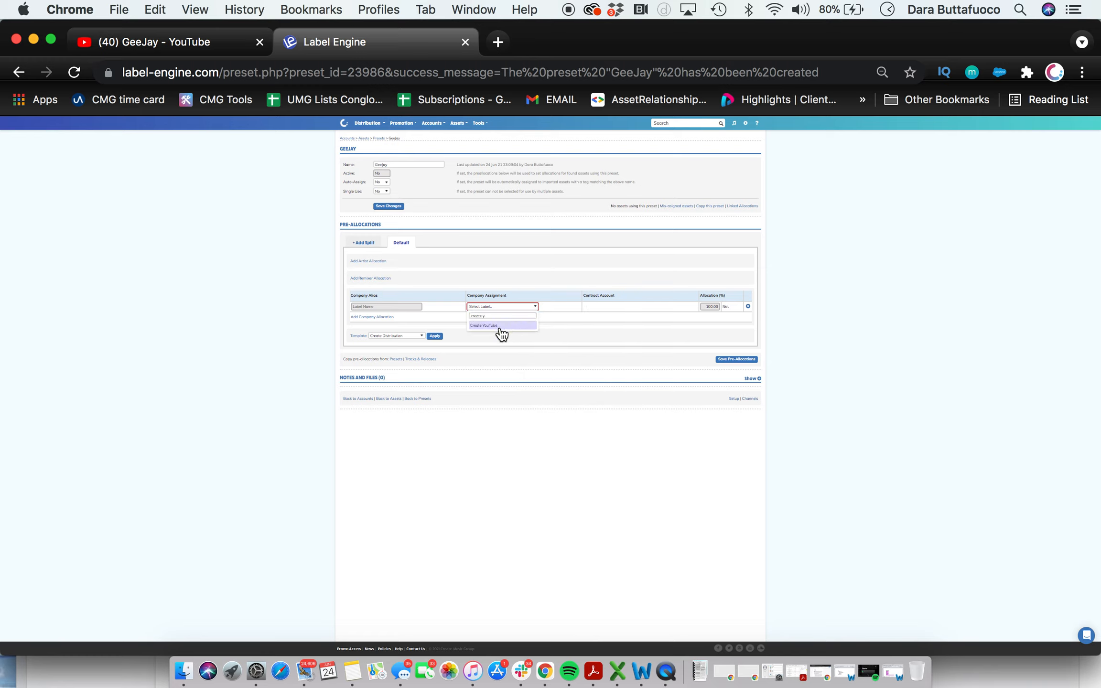
left_click(501, 326)
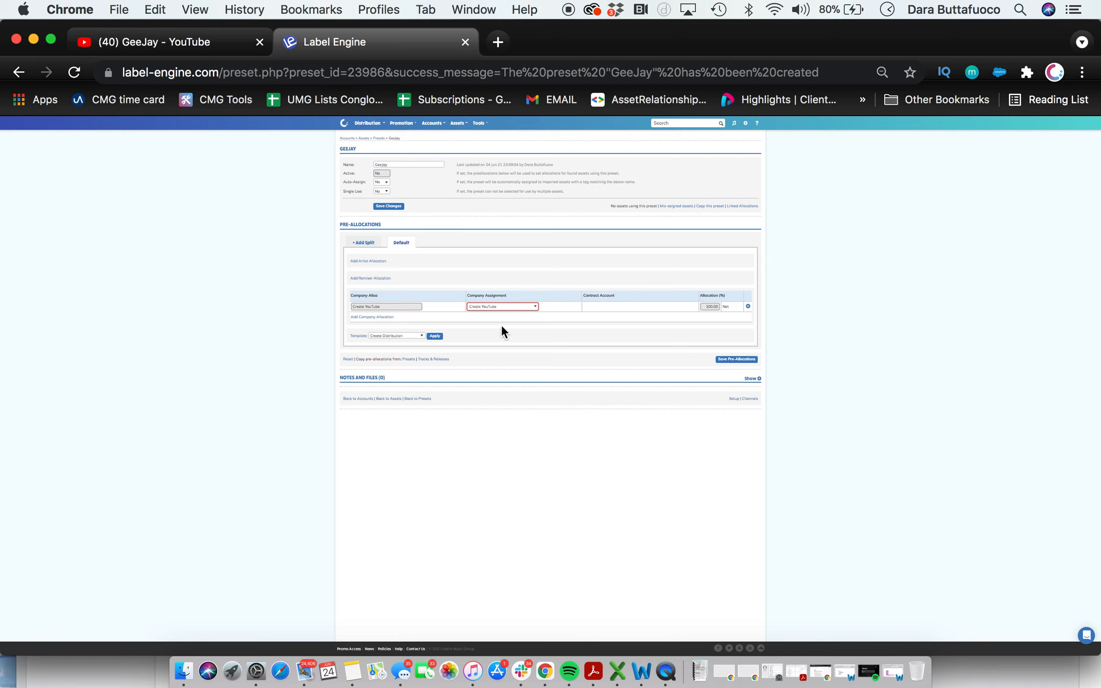
- Add an artist allocation and assign it to the artist GeeJay, waiting whenever the page becomes unresponsive
left_click(385, 261)
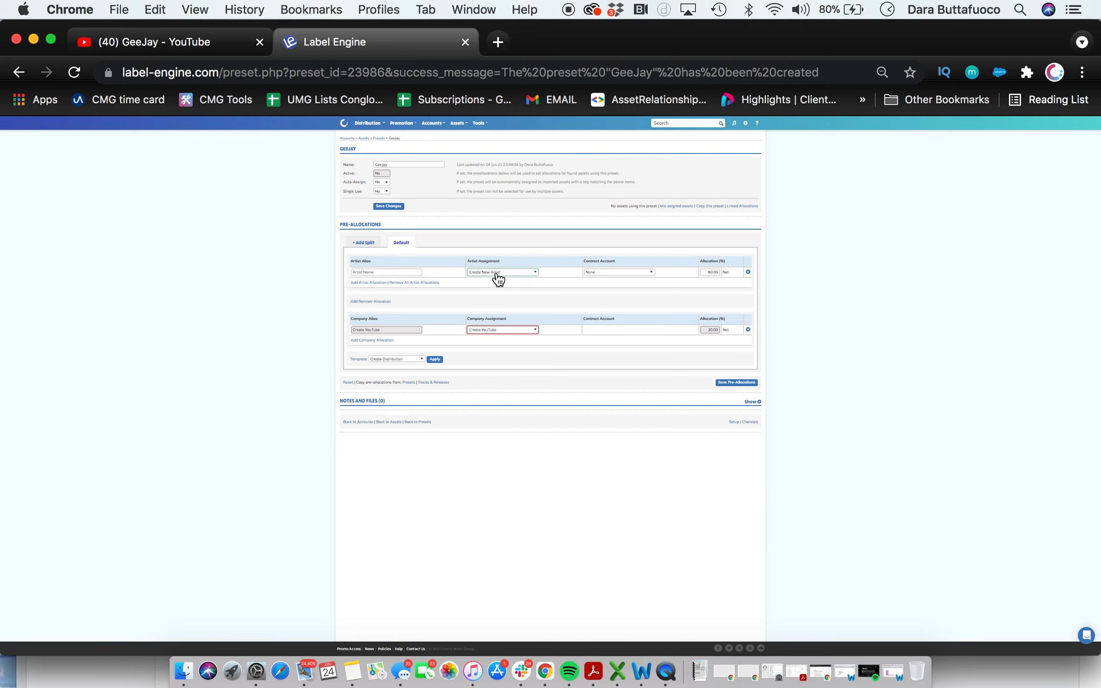
left_click(496, 273)
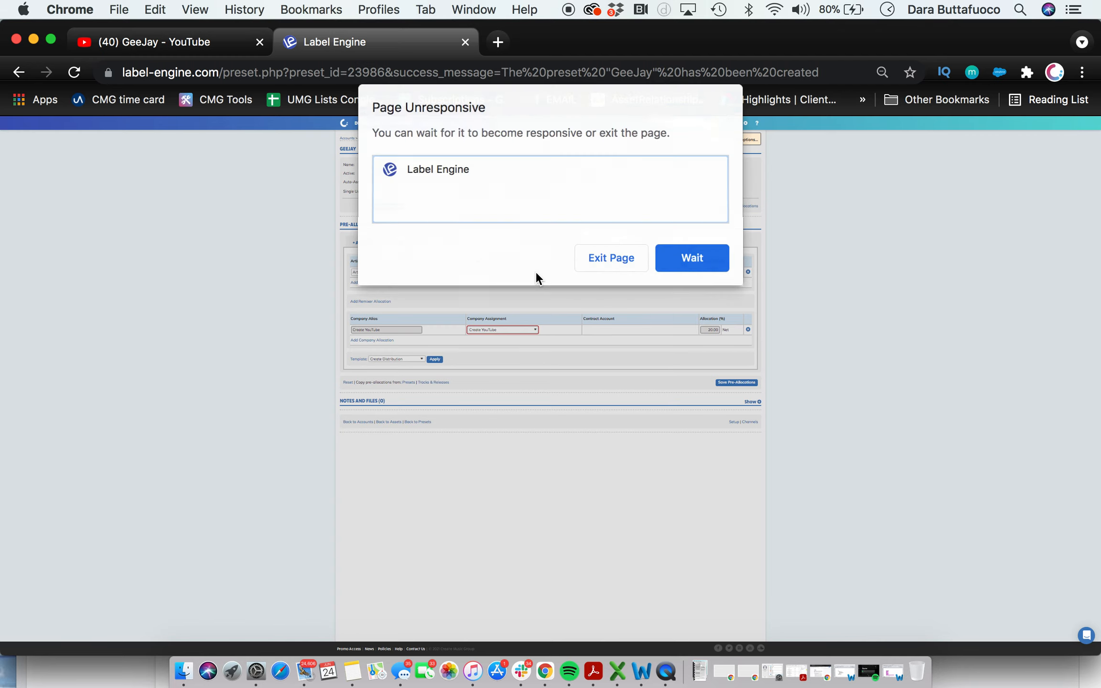
left_click(490, 170)
left_click(699, 255)
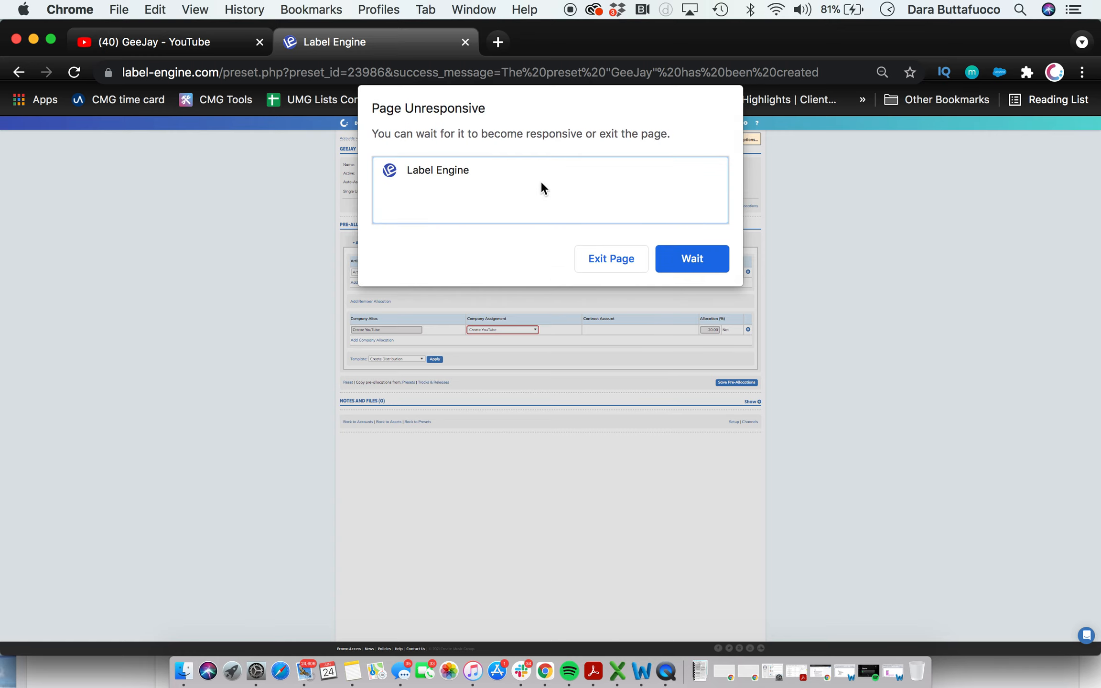
left_click(545, 169)
left_click(692, 258)
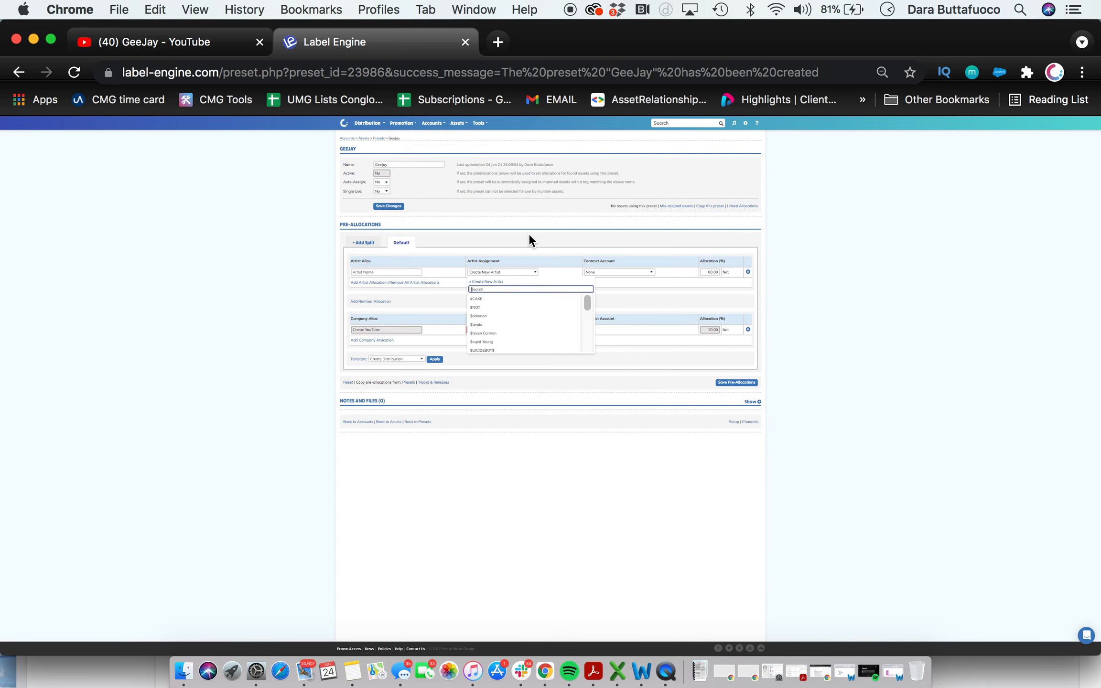
type("G")
type("eejay")
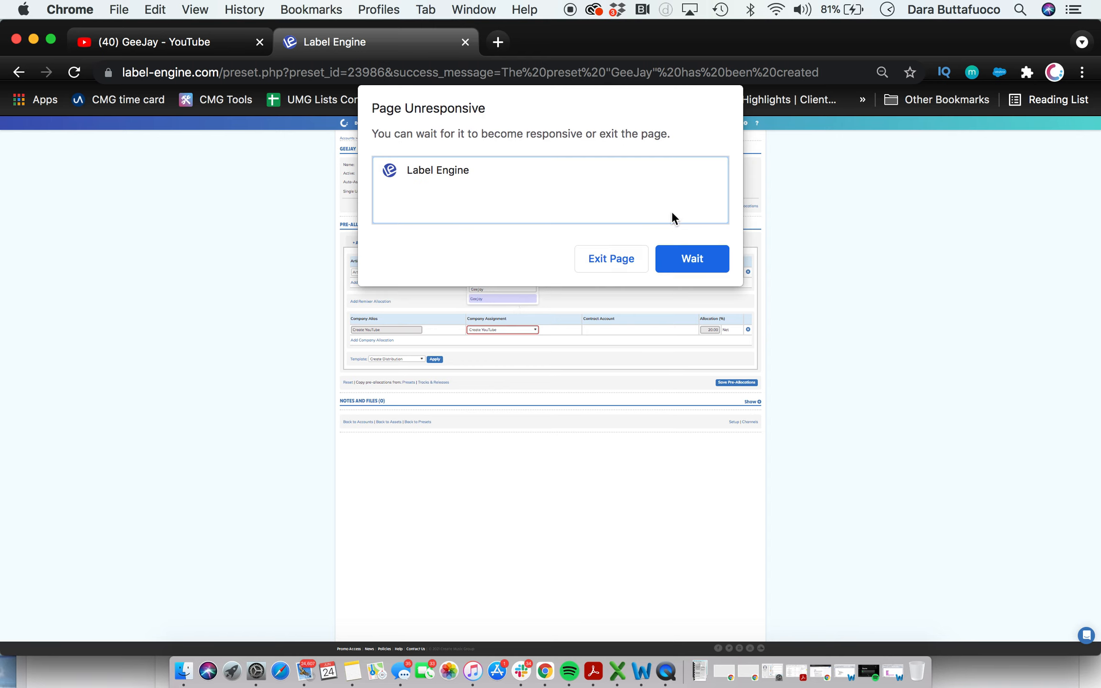
left_click(598, 171)
left_click(669, 261)
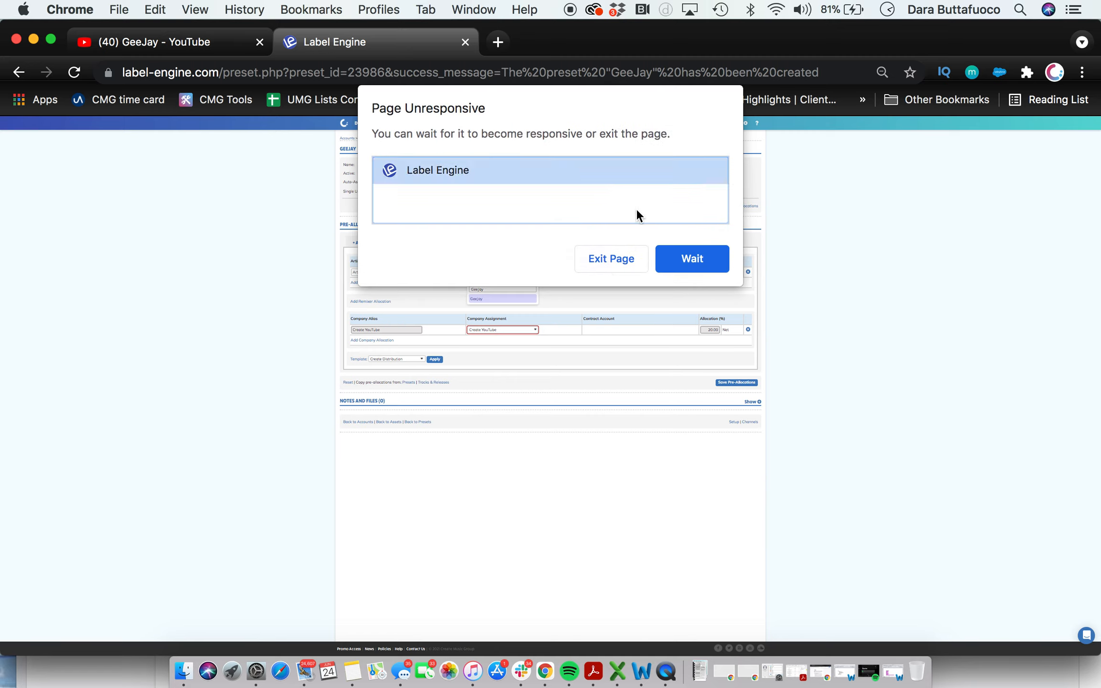
left_click(703, 258)
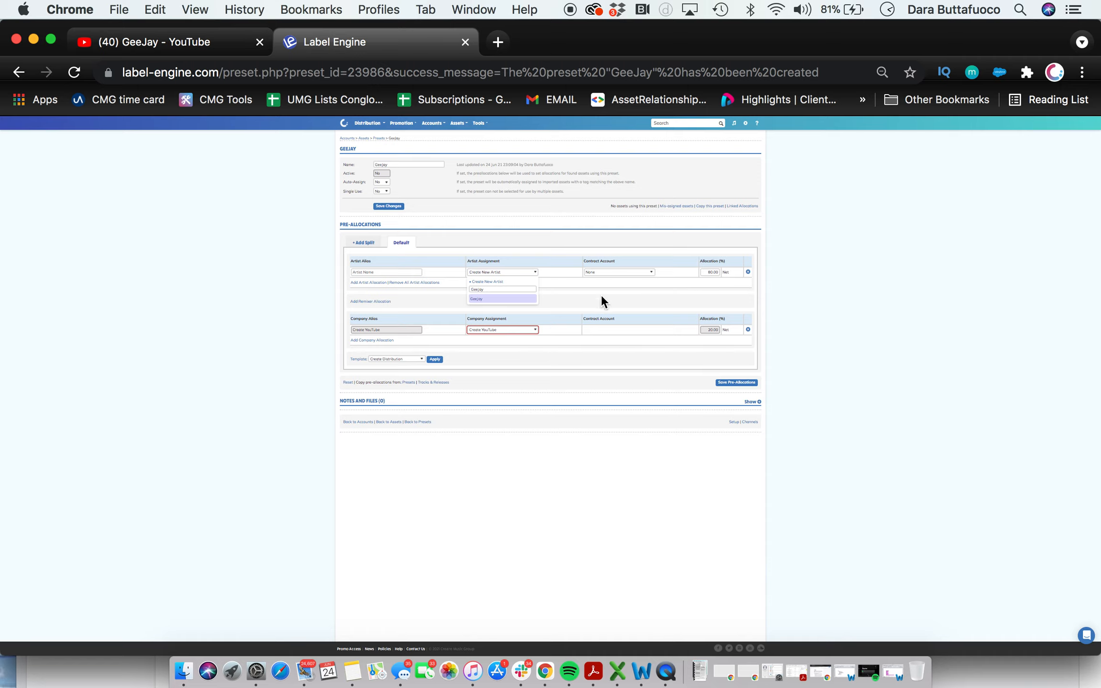
left_click(532, 300)
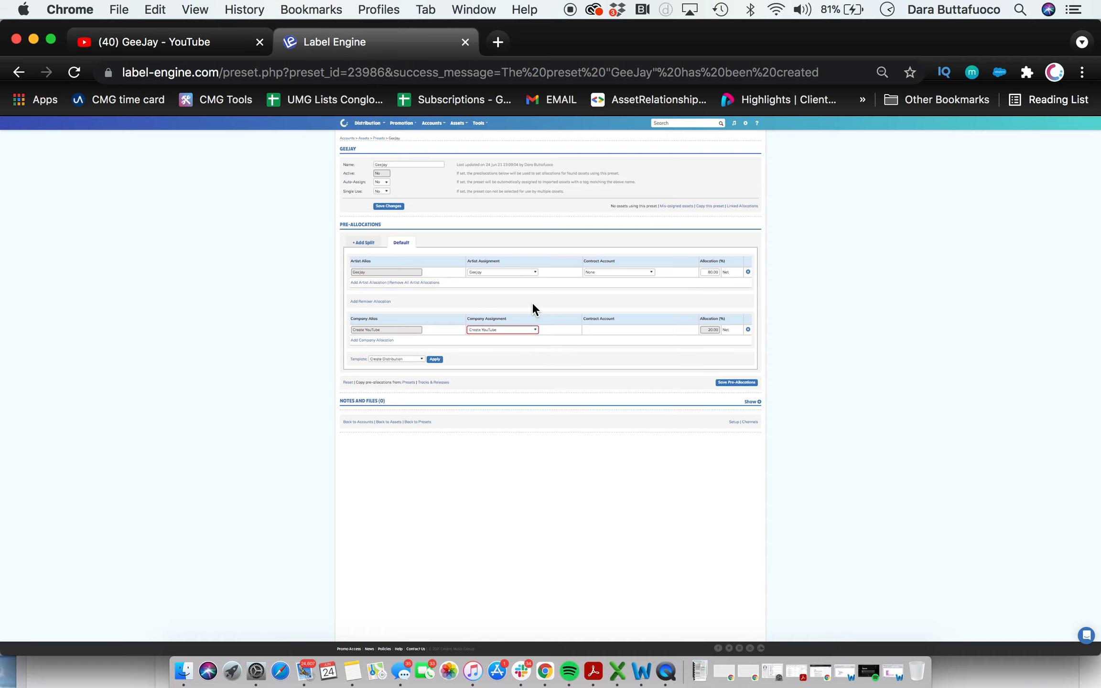
- Create a new contract account named UGC for the artist and set the artist allocation to 70%
left_click(622, 273)
left_click(617, 296)
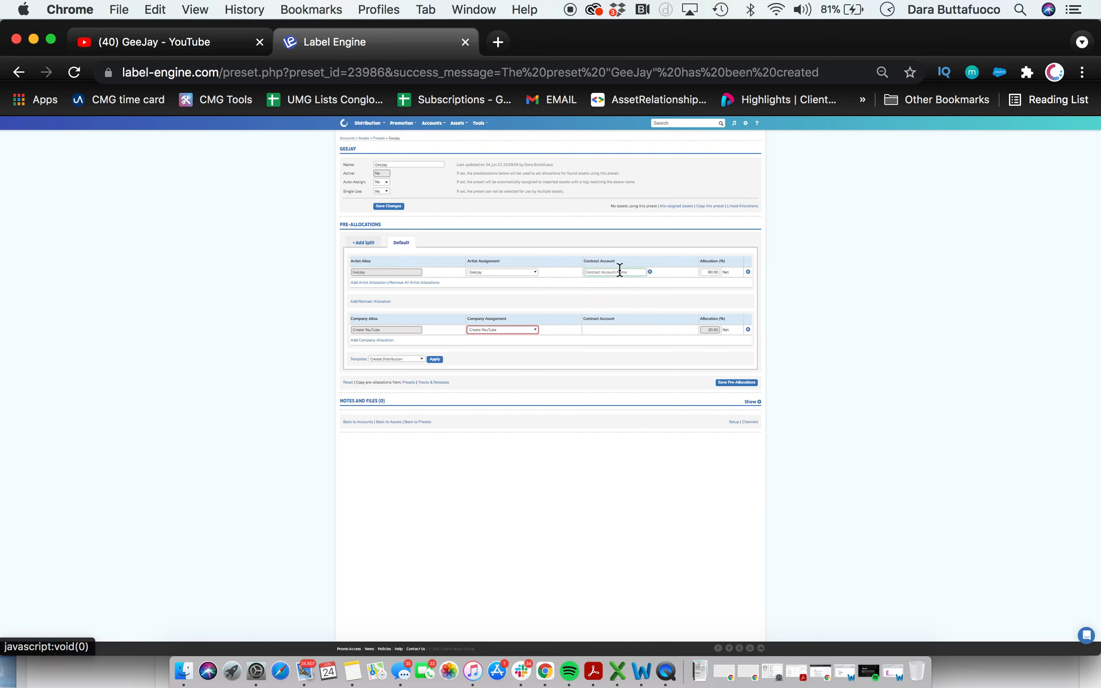
left_click(620, 271)
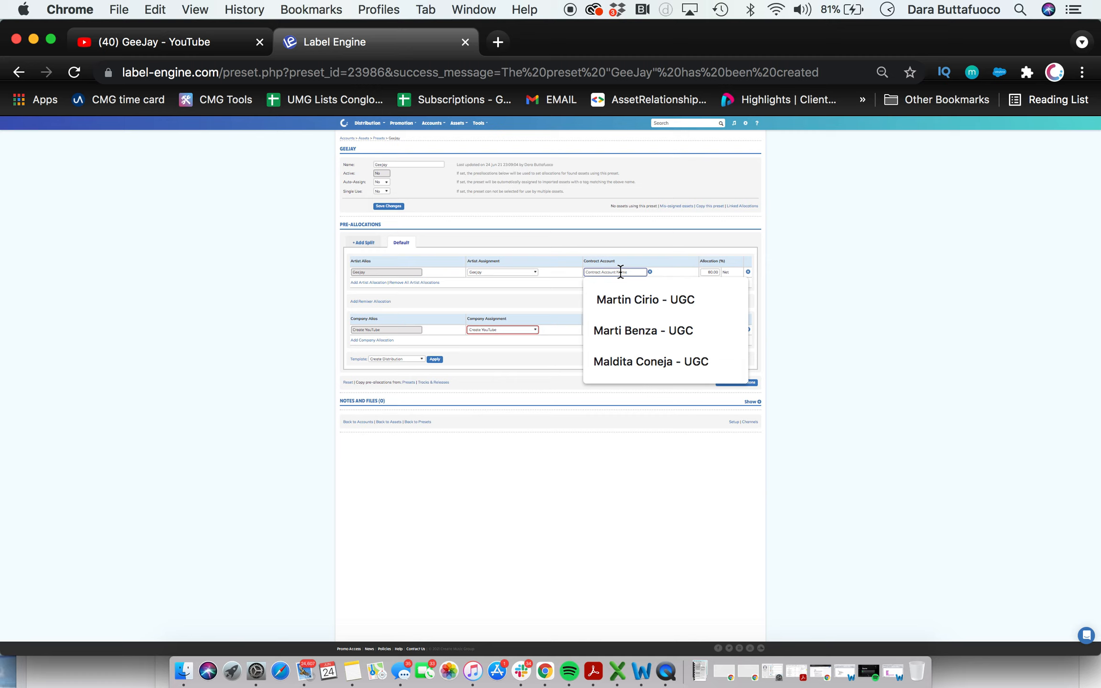
type("UGC")
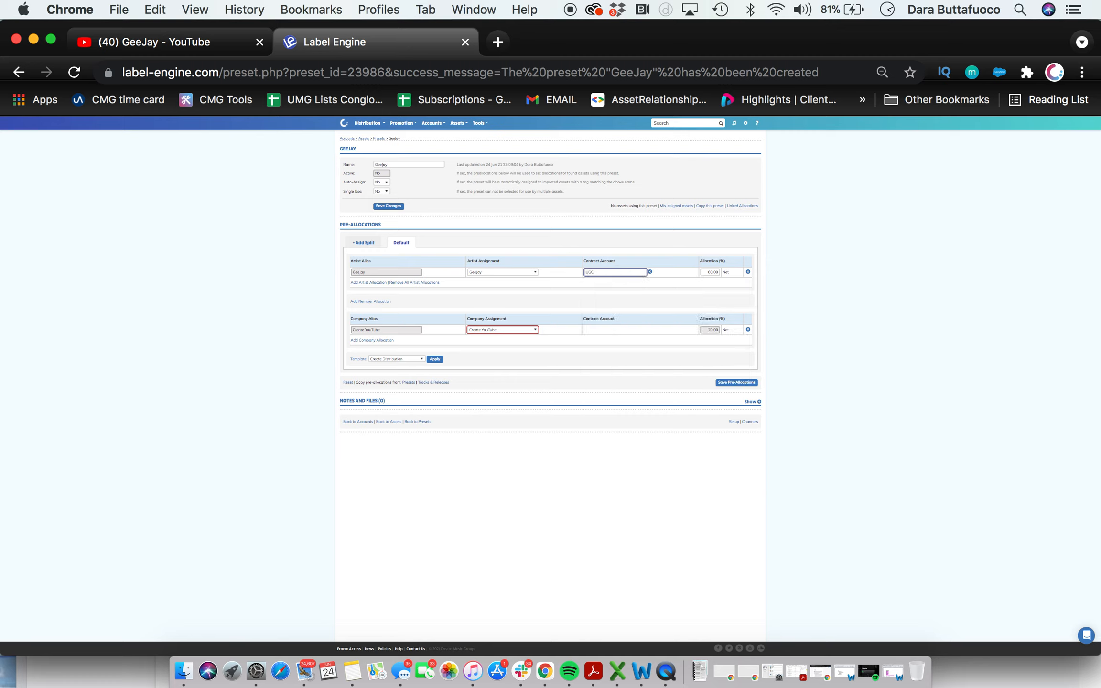
key("Tab")
type("70")
left_click(682, 302)
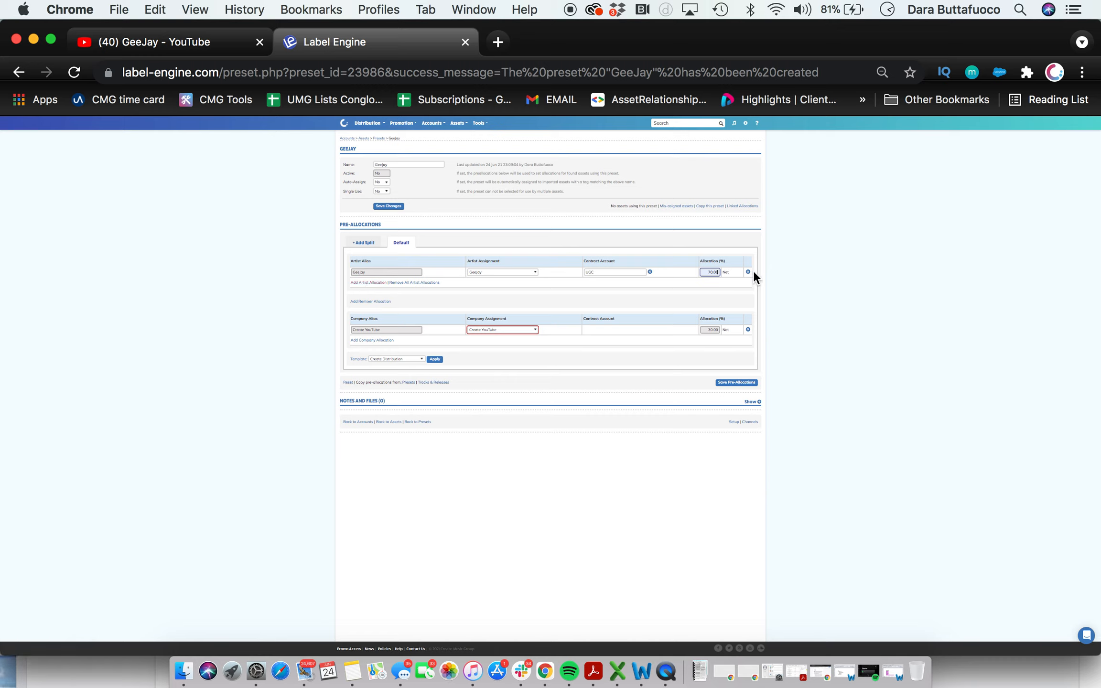
- Set Auto-Assign to Yes for the GeeJay preset and save both its settings and its pre-allocations
left_click(399, 207)
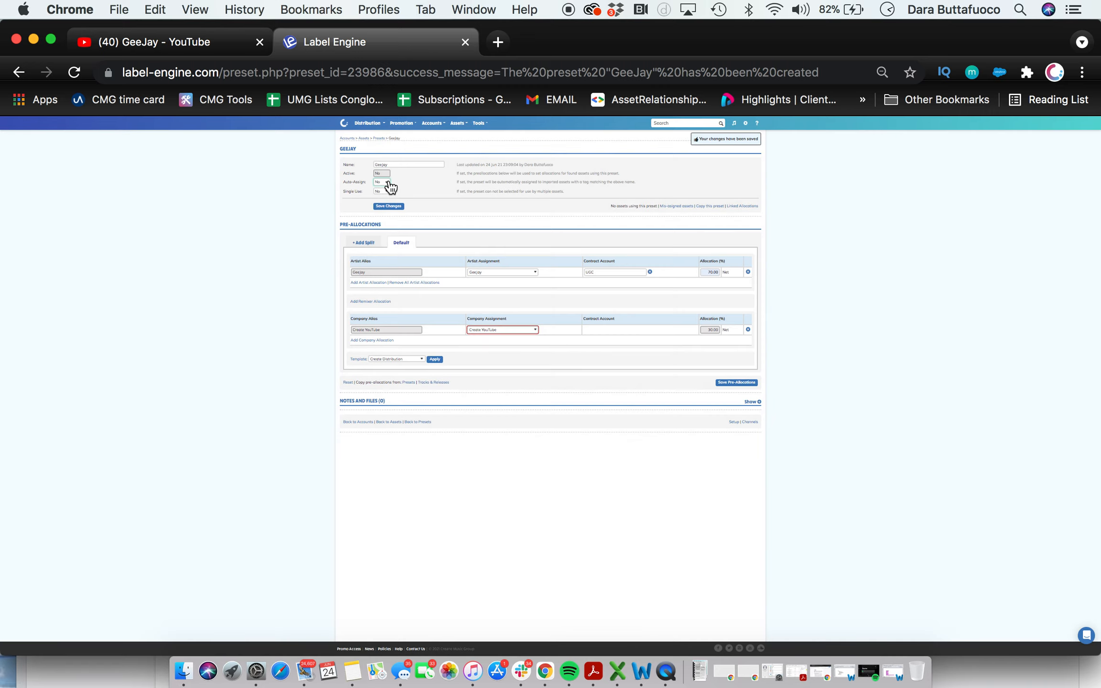
left_click(385, 182)
left_click(392, 207)
left_click(729, 384)
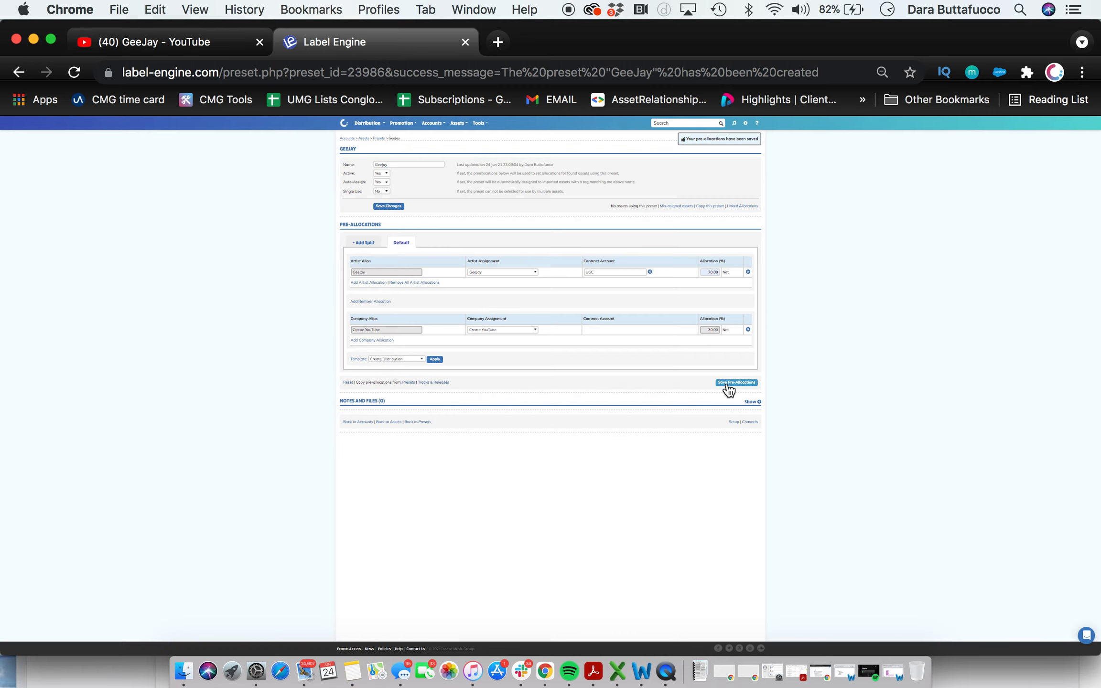
left_click(382, 175)
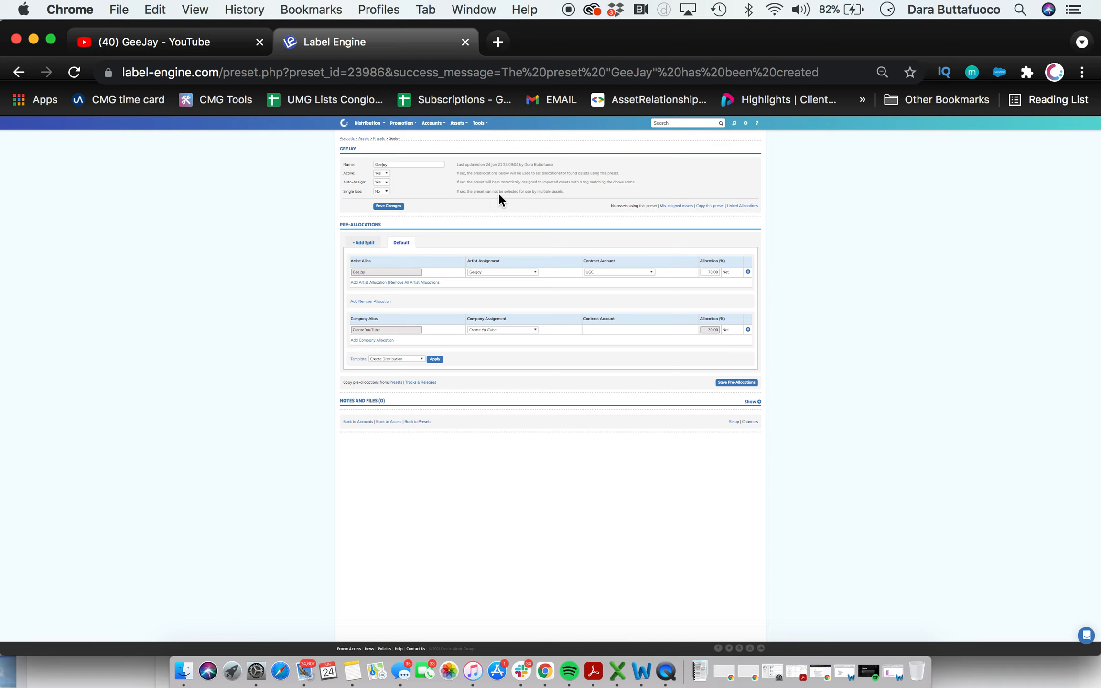
- Copy the GeeJay preset, rename the copy GeeJay - Pub, and save the change
left_click(711, 206)
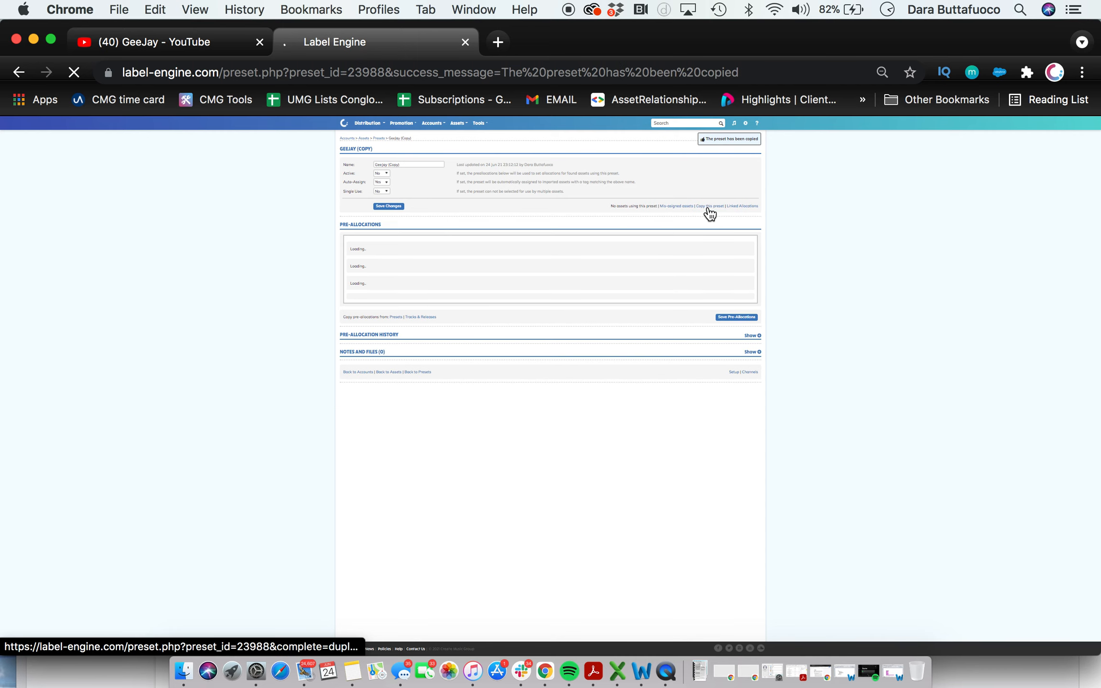
left_click_drag(407, 165, 389, 163)
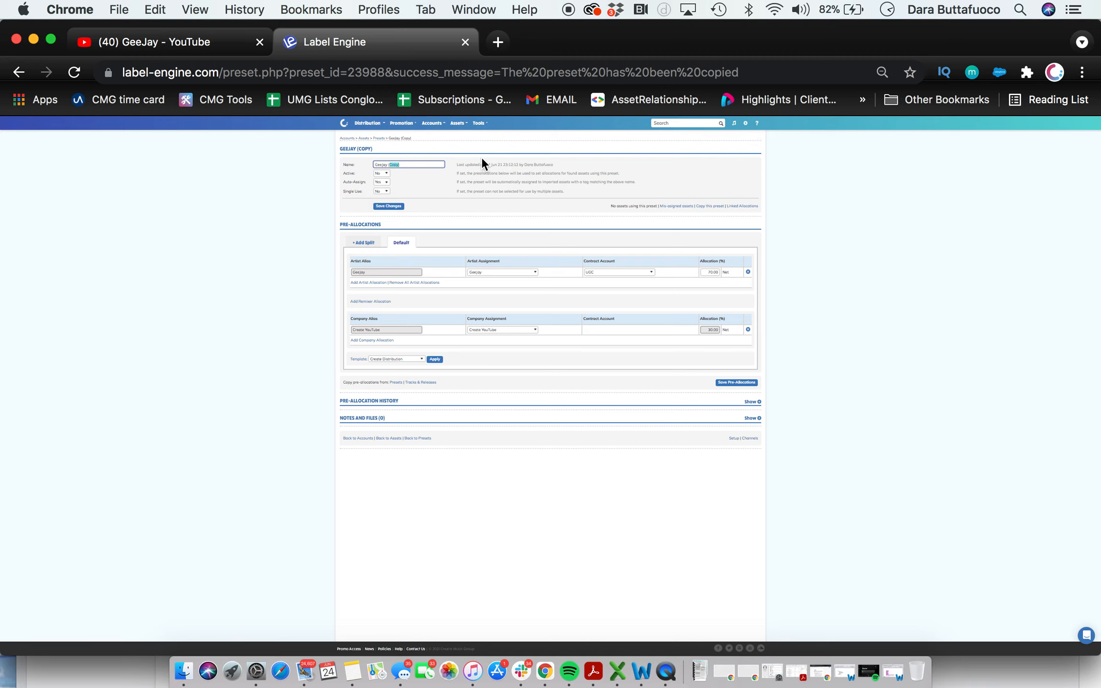
key("BackSpace")
left_click(400, 207)
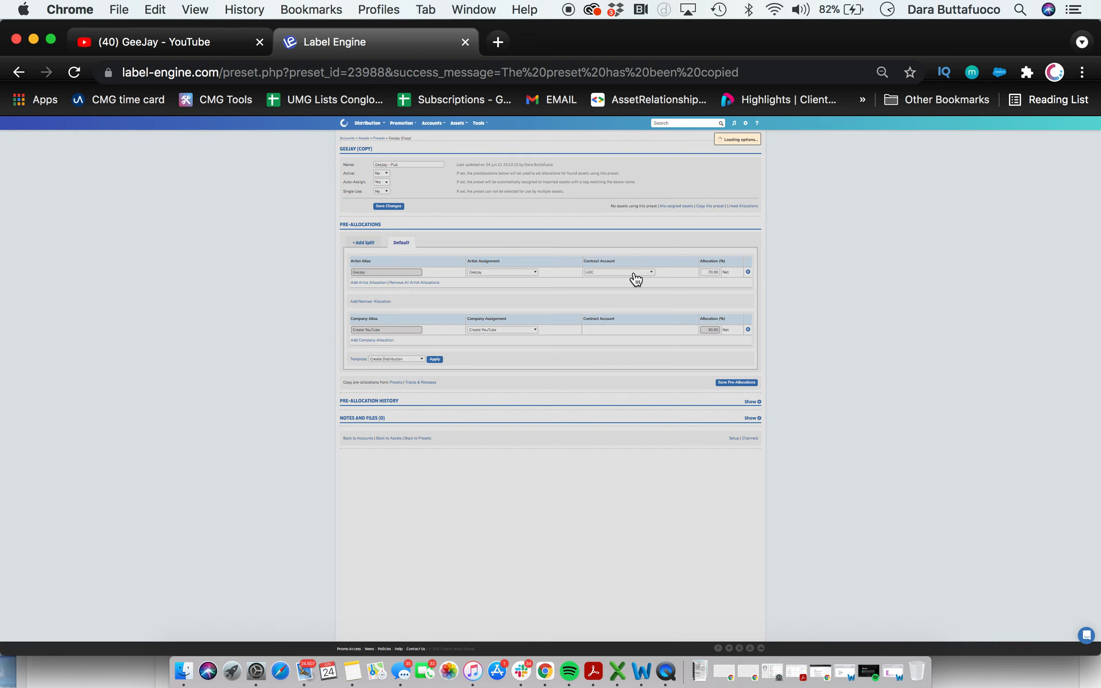
- Replace the artist's contract account with a new one named Publishing, then save the settings and pre-allocations of the Pub preset
left_click(634, 273)
left_click(616, 289)
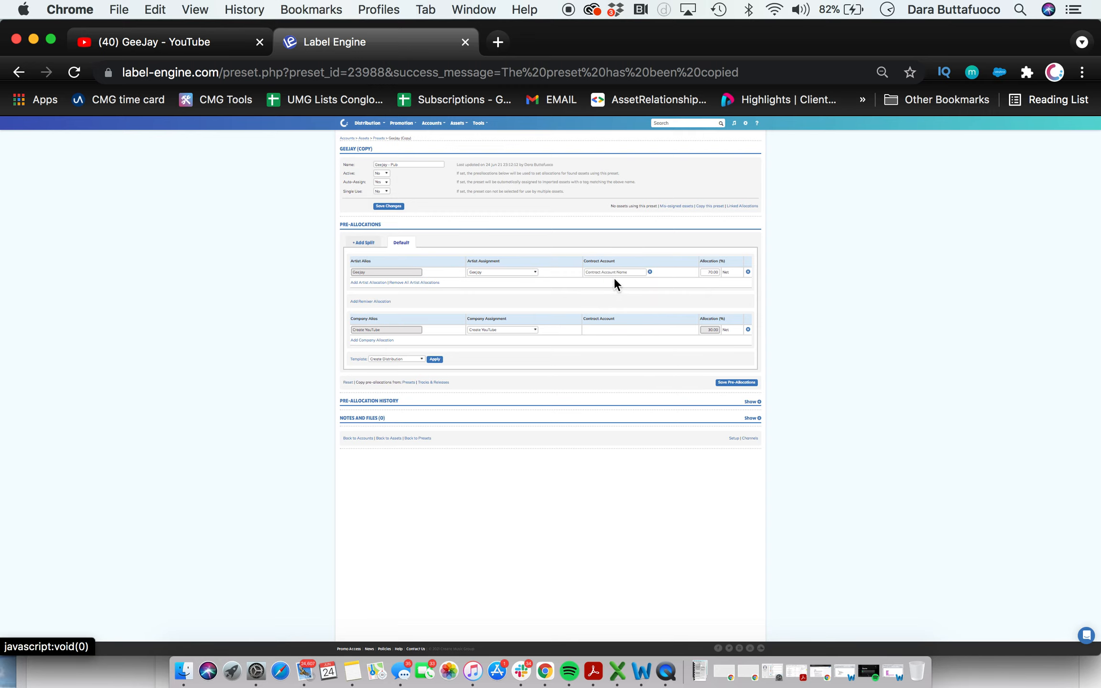
type("F")
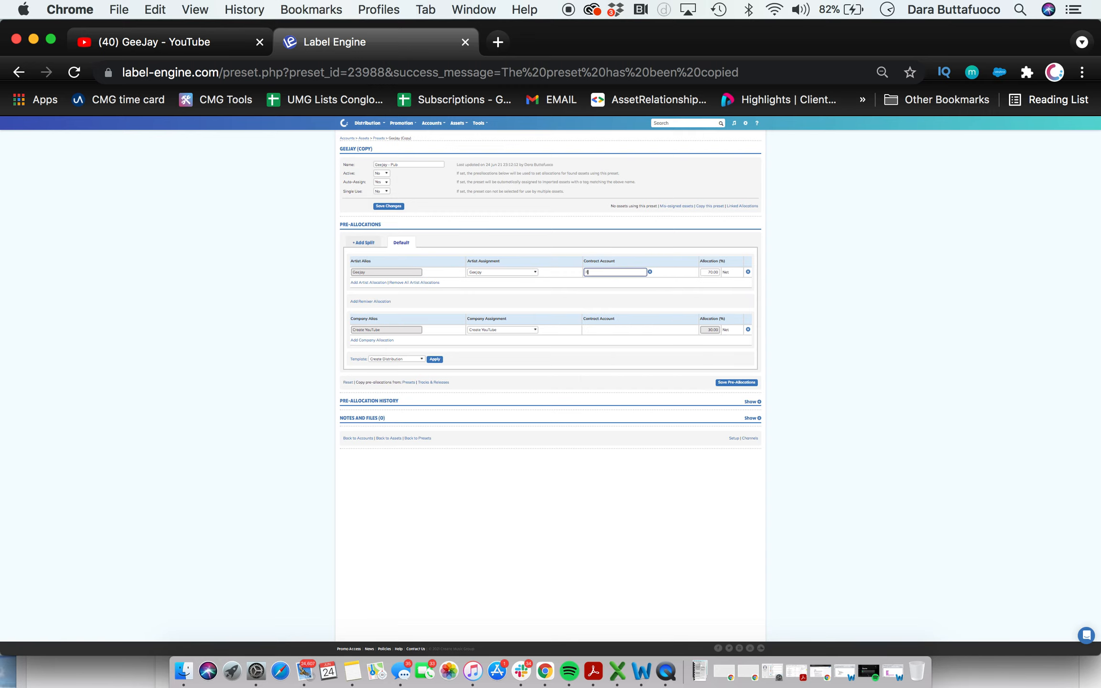
key("BackSpace")
key("BackSpace")
key("BackSpace")
type("Pu")
left_click(395, 207)
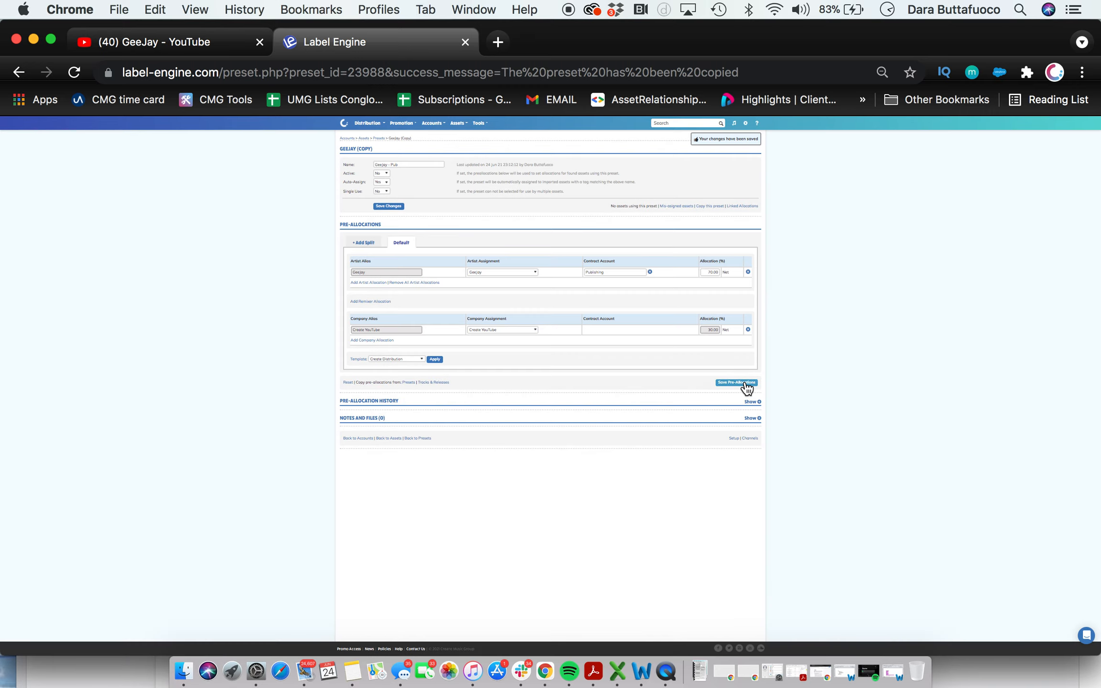
left_click(744, 383)
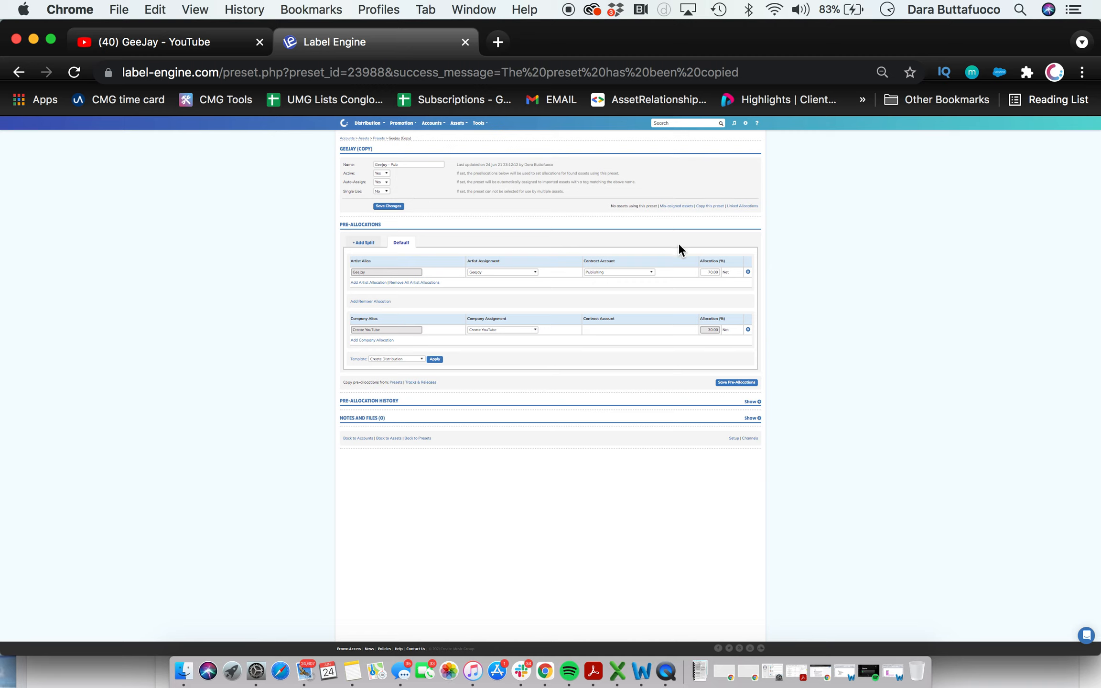
- Copy the GeeJay - Pub preset, rename the copy GeeJay - SoundCloud, and save the change
left_click(710, 206)
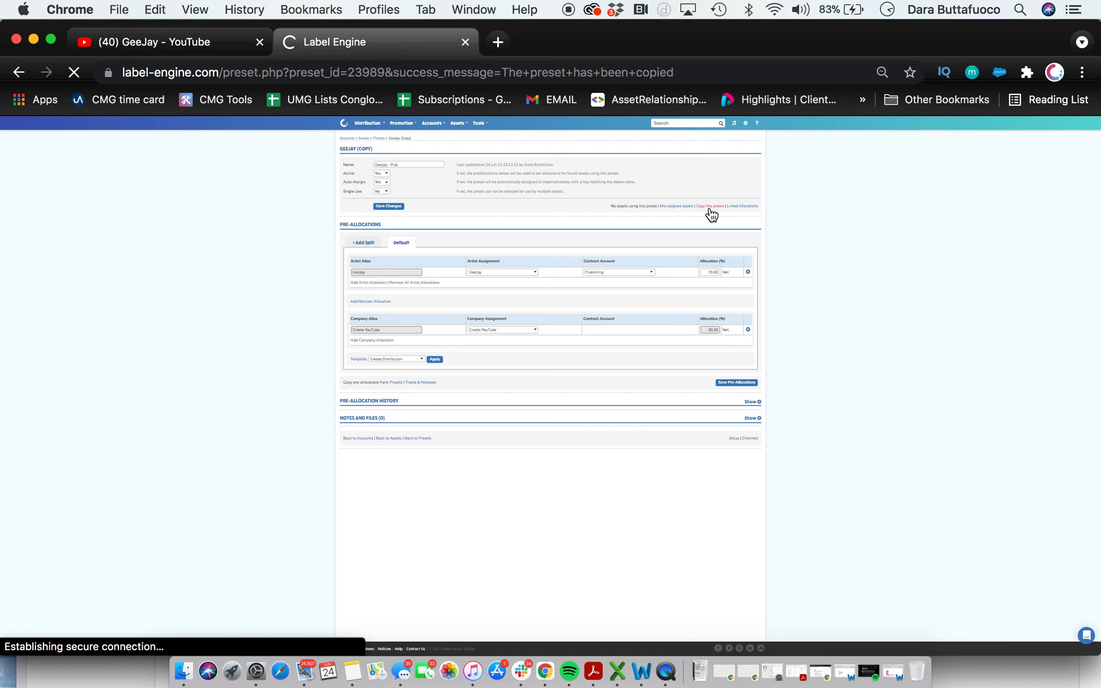
left_click(428, 165)
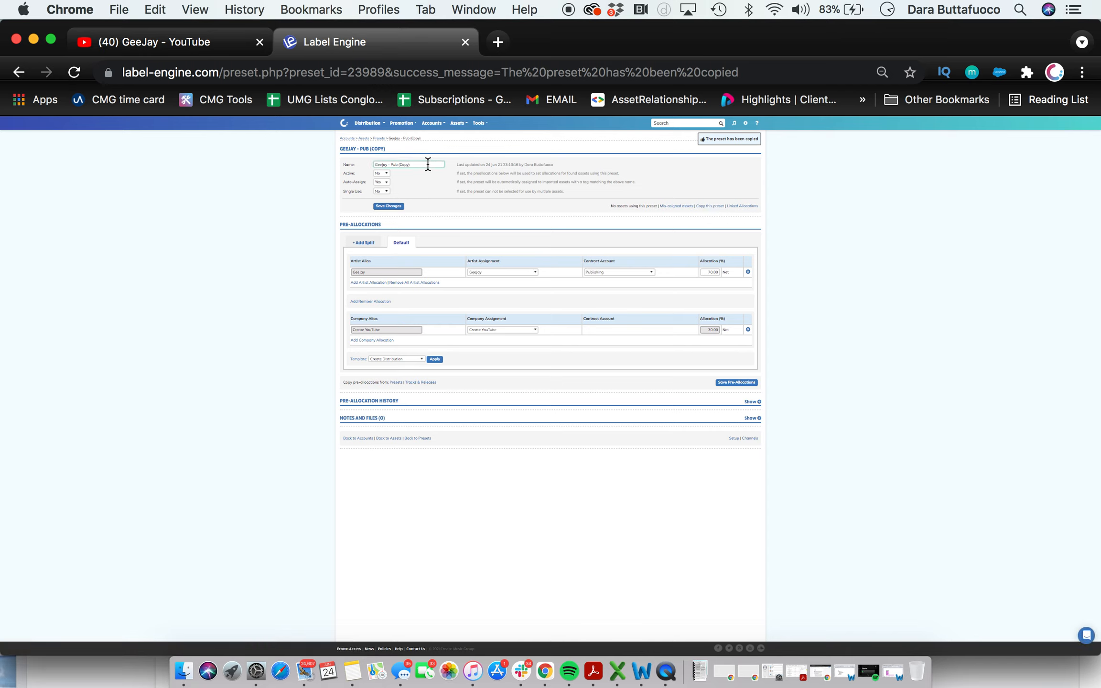
left_click_drag(429, 165, 390, 164)
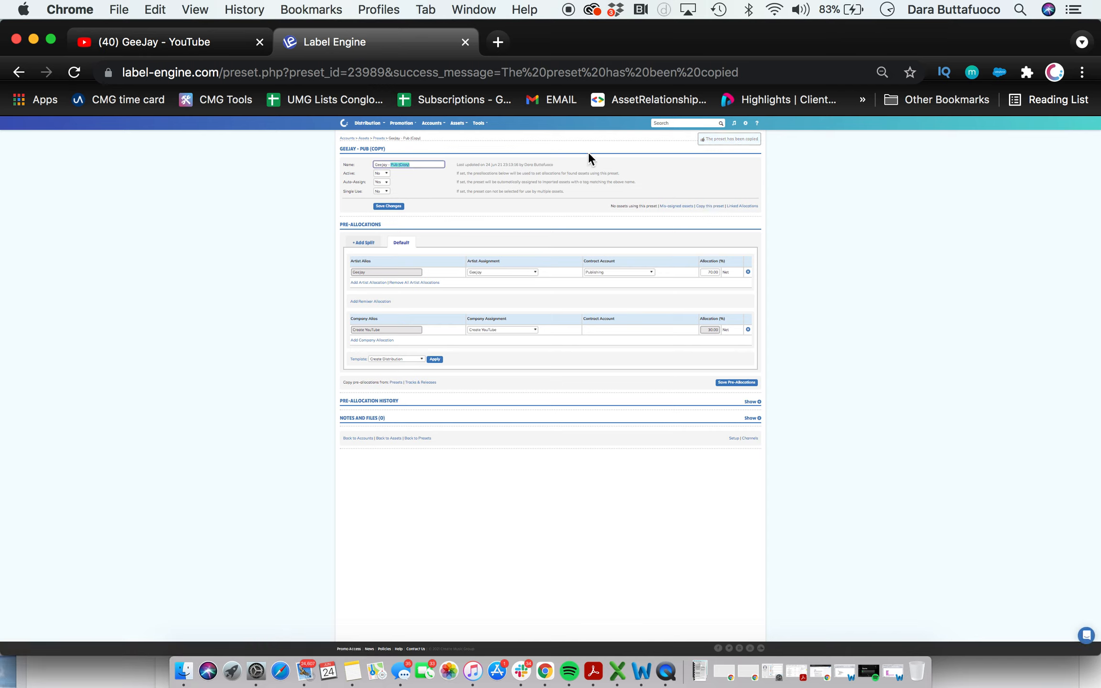
type("SoundCloud")
left_click(398, 209)
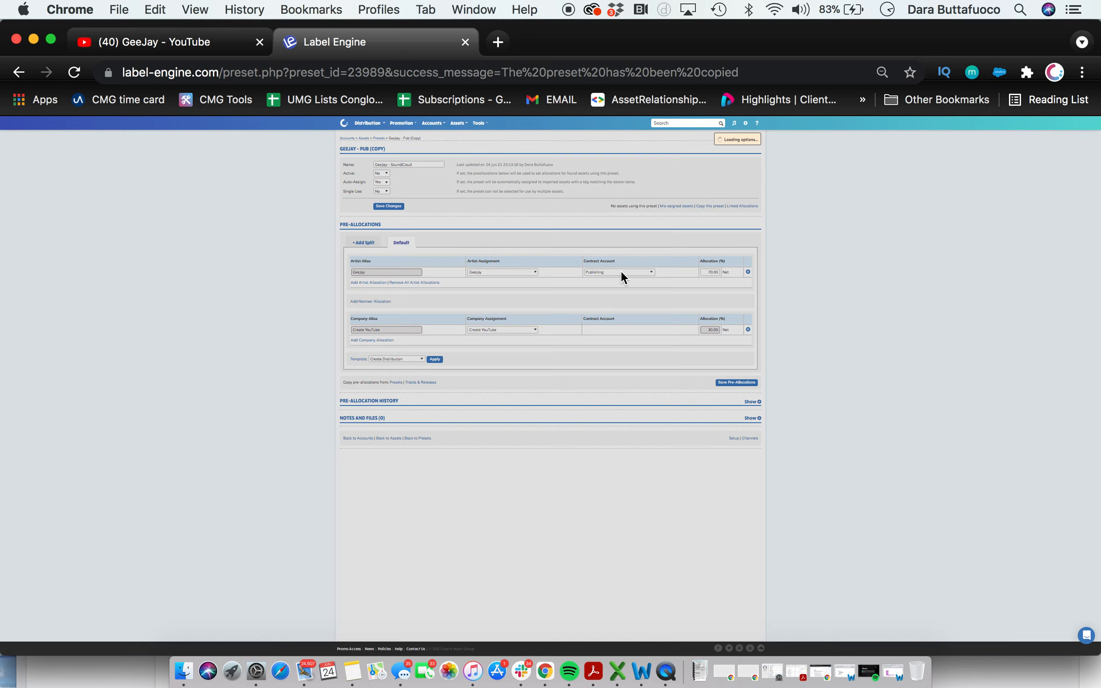
- Replace the artist's contract account with a new one named SoundCloud and set the artist allocation to 80%
left_click(622, 273)
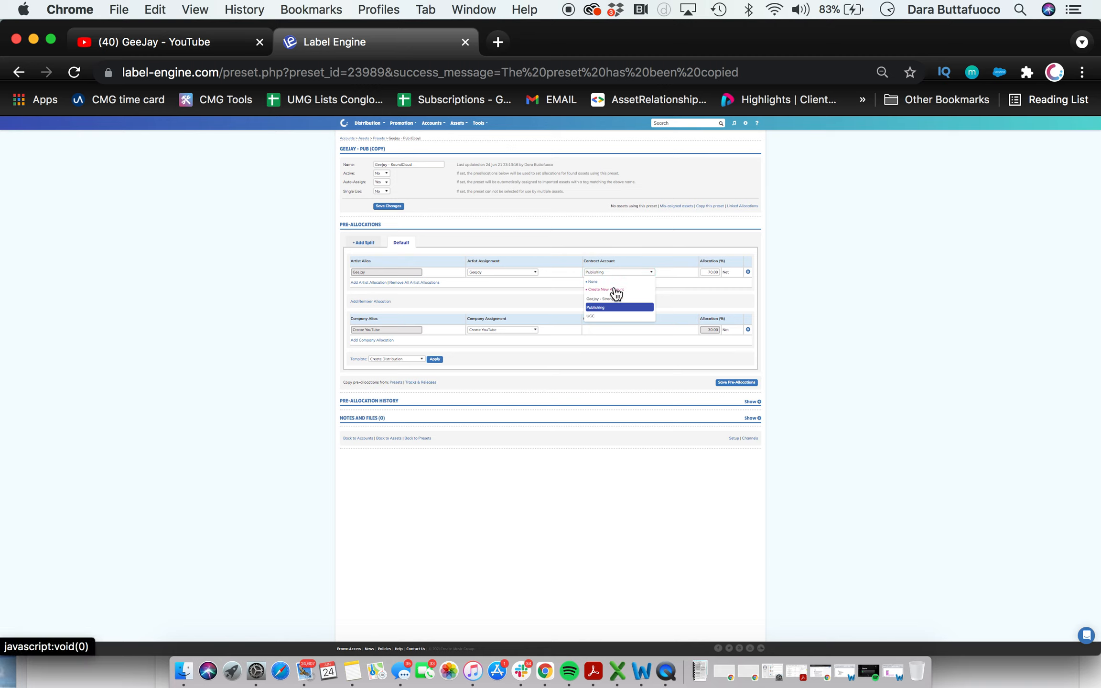
left_click(613, 290)
type("SoundCloud")
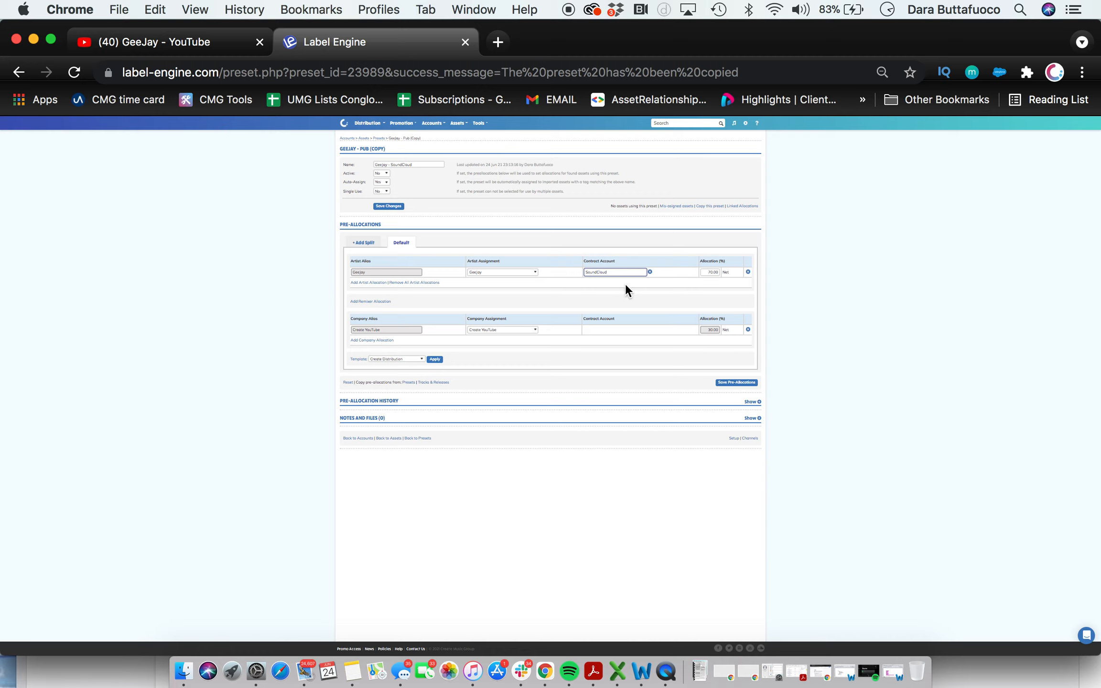
left_click(710, 272)
double_click(711, 272)
type("80")
left_click(694, 242)
- Assign the company allocation to Create Soundcloud, then save the pre-allocations and settings of the SoundCloud preset
left_click(518, 332)
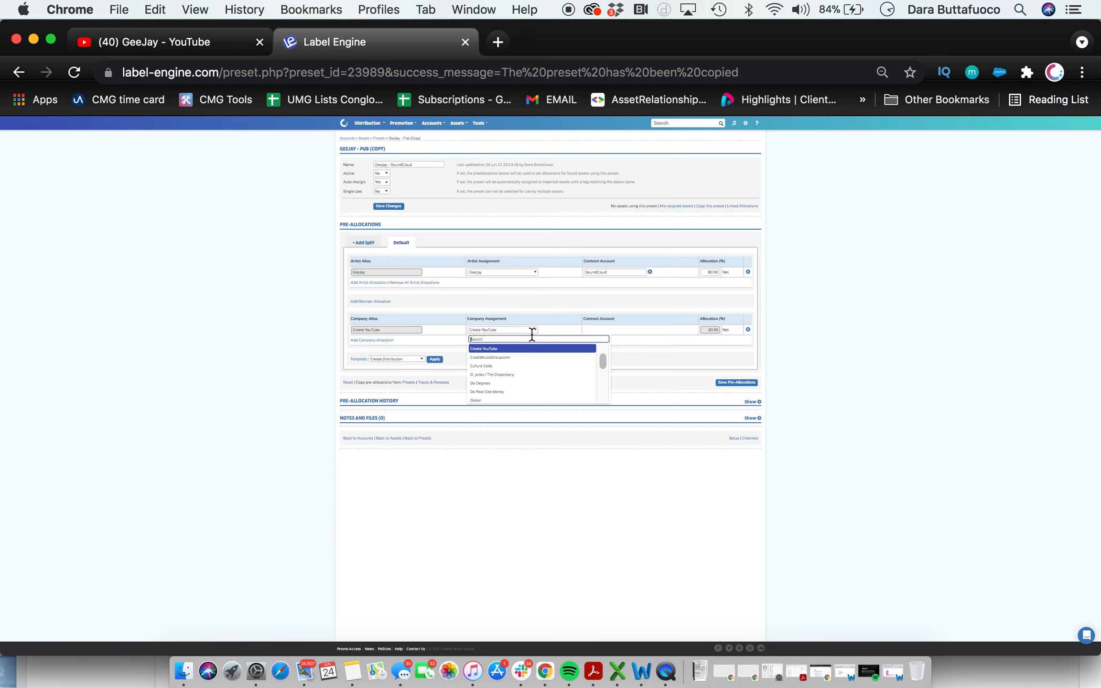
type("creat")
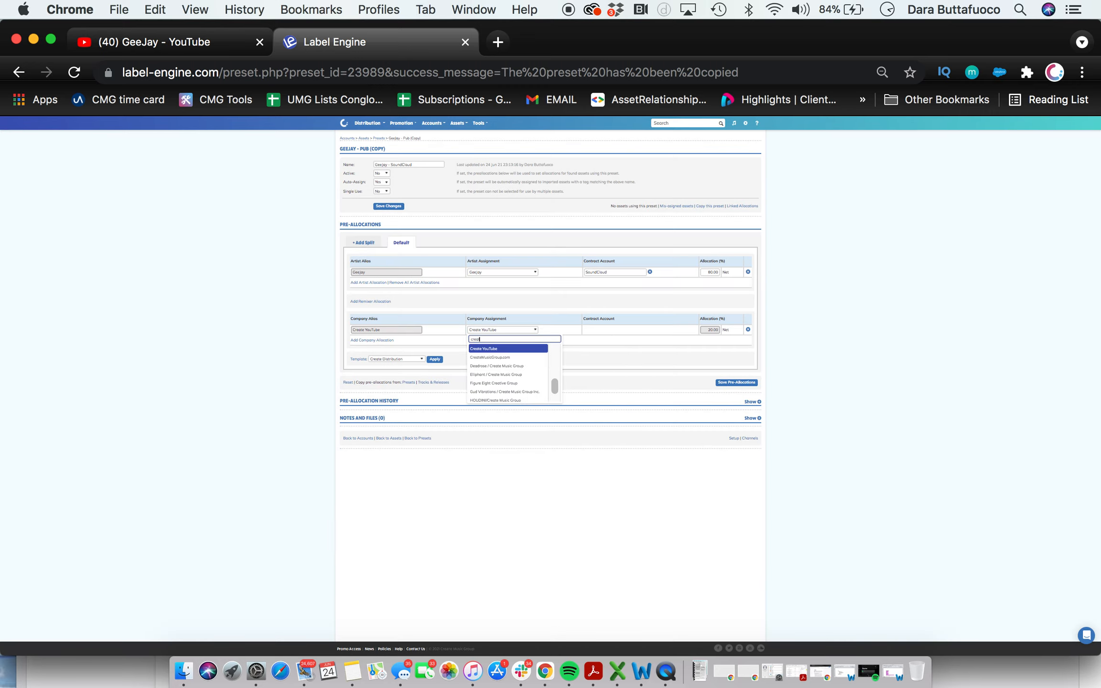
type("e sc")
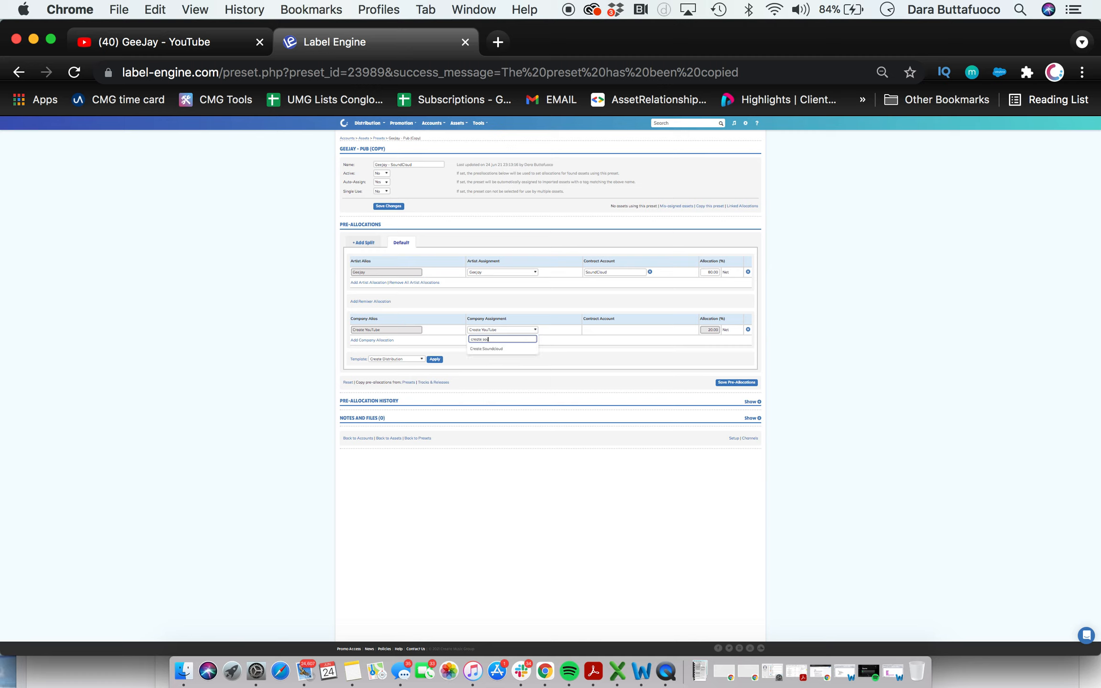
type("u")
left_click(721, 381)
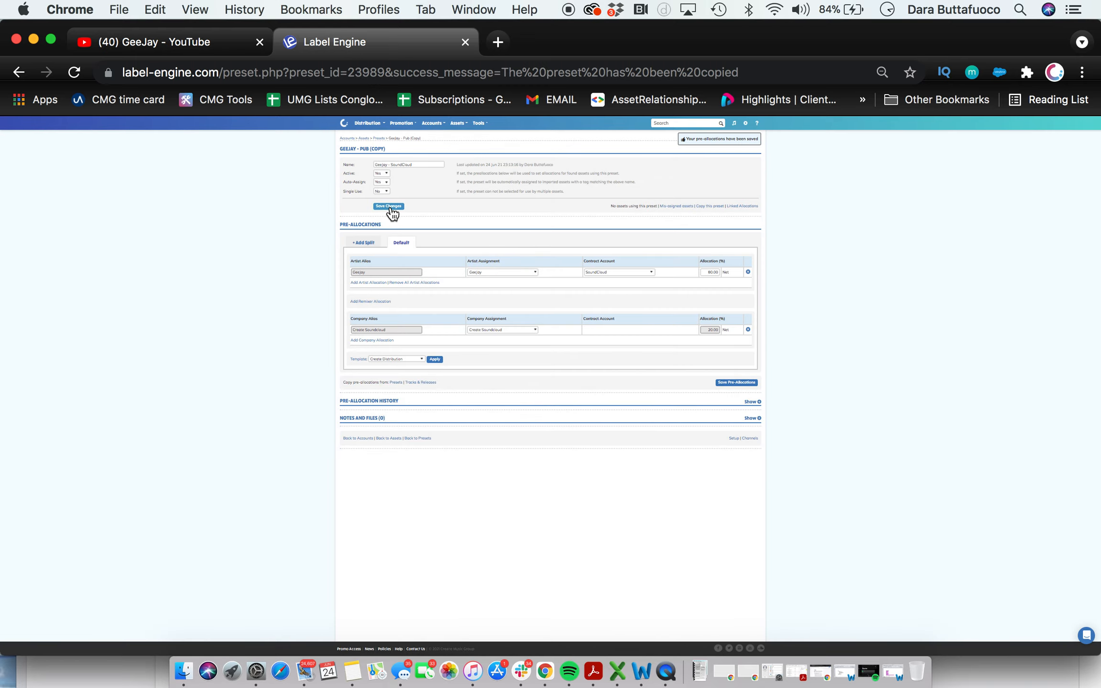
left_click(389, 206)
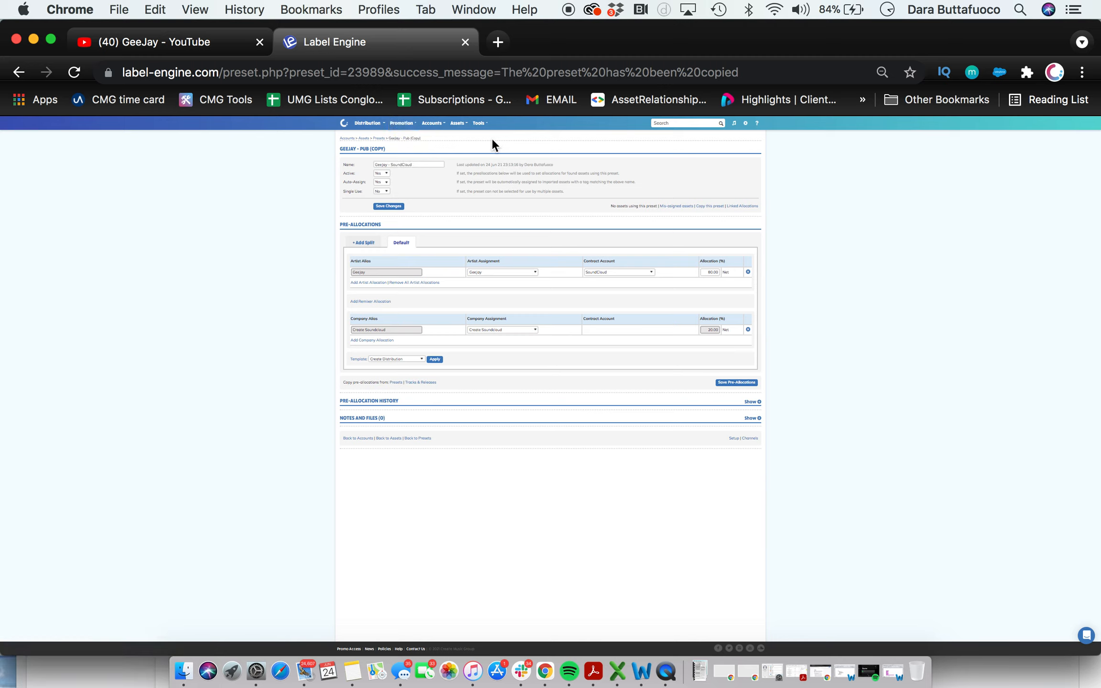
- Return to the list of all presets and filter it by GeeJay
left_click(380, 138)
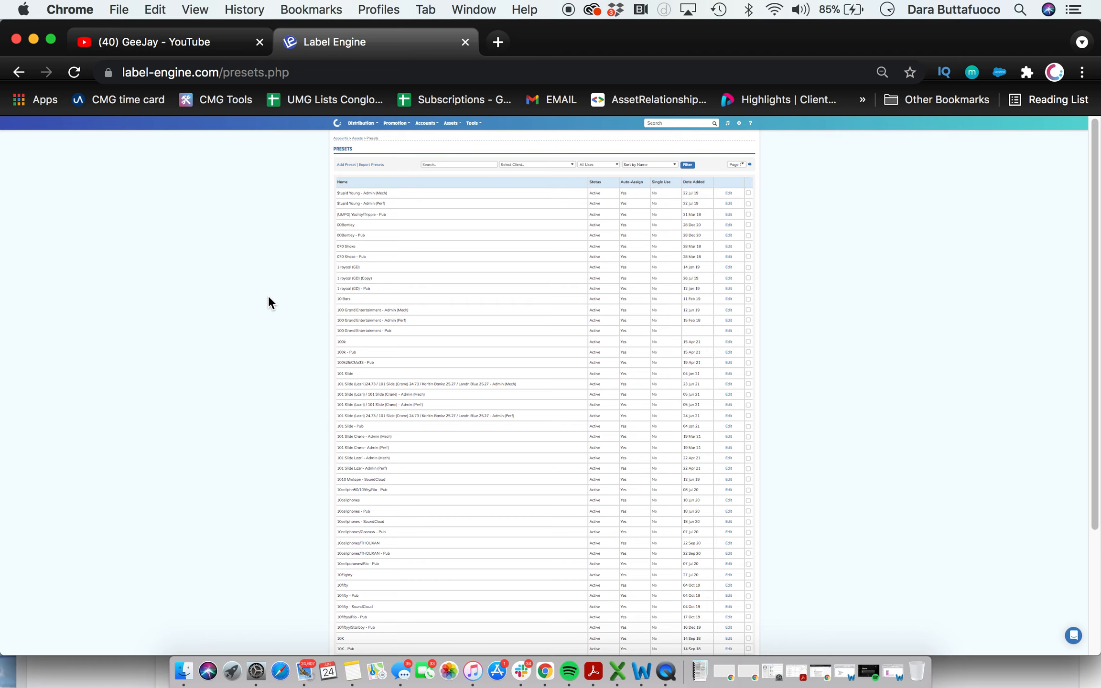
scroll(336, 309, "down", 1)
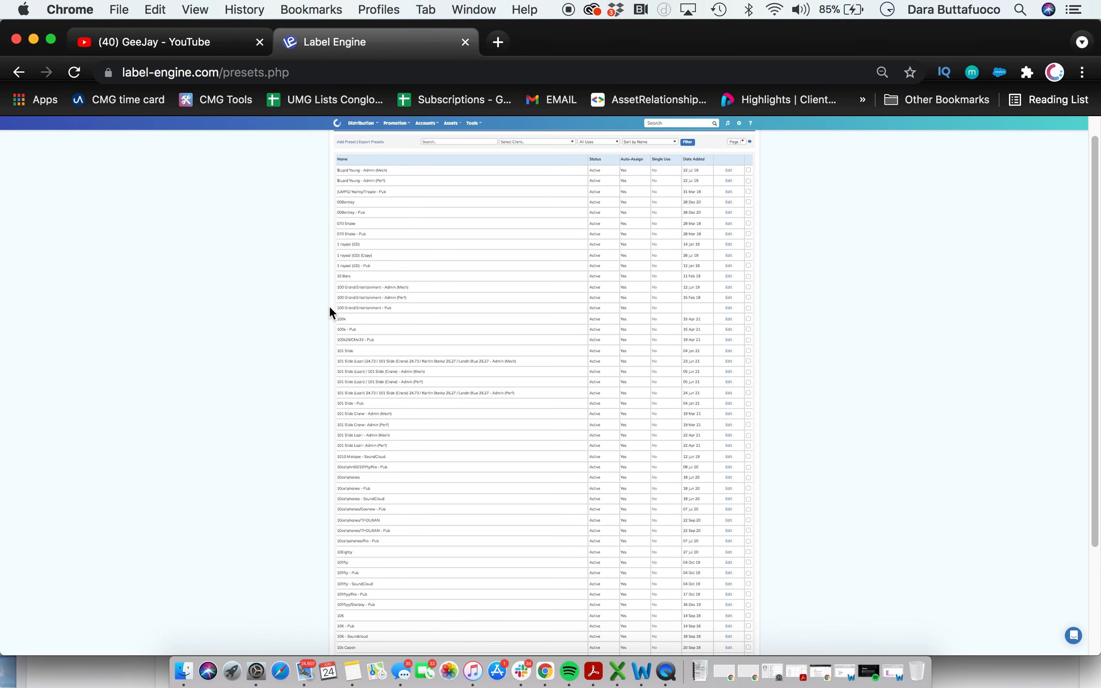
scroll(337, 325, "down", 6)
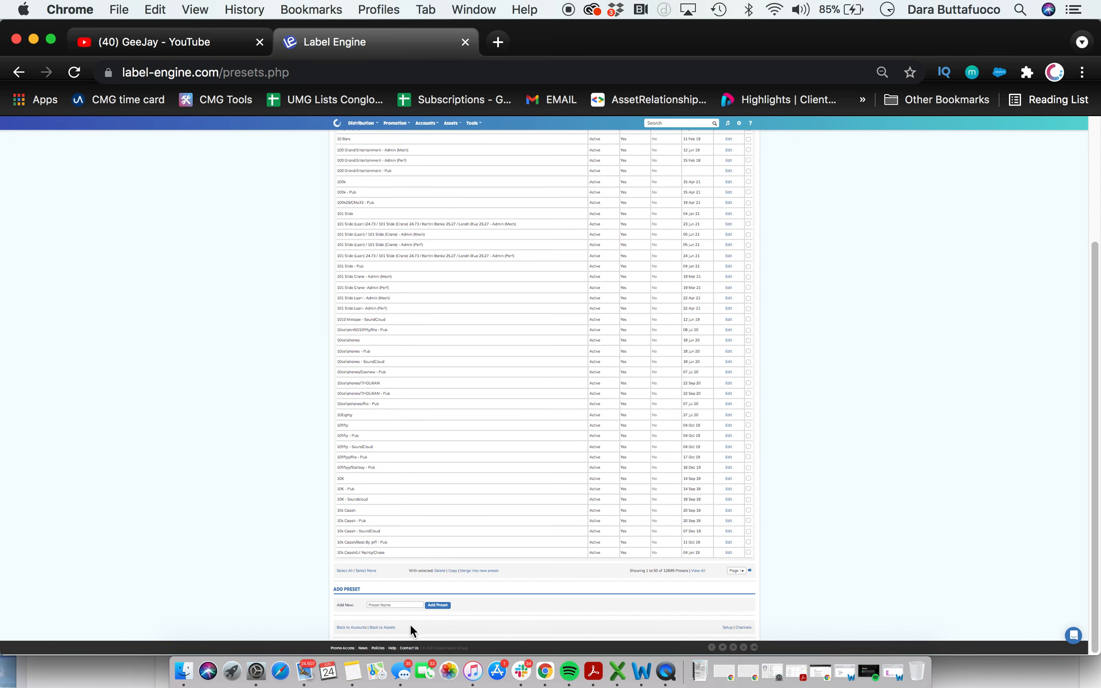
scroll(411, 625, "up", 7)
left_click(472, 165)
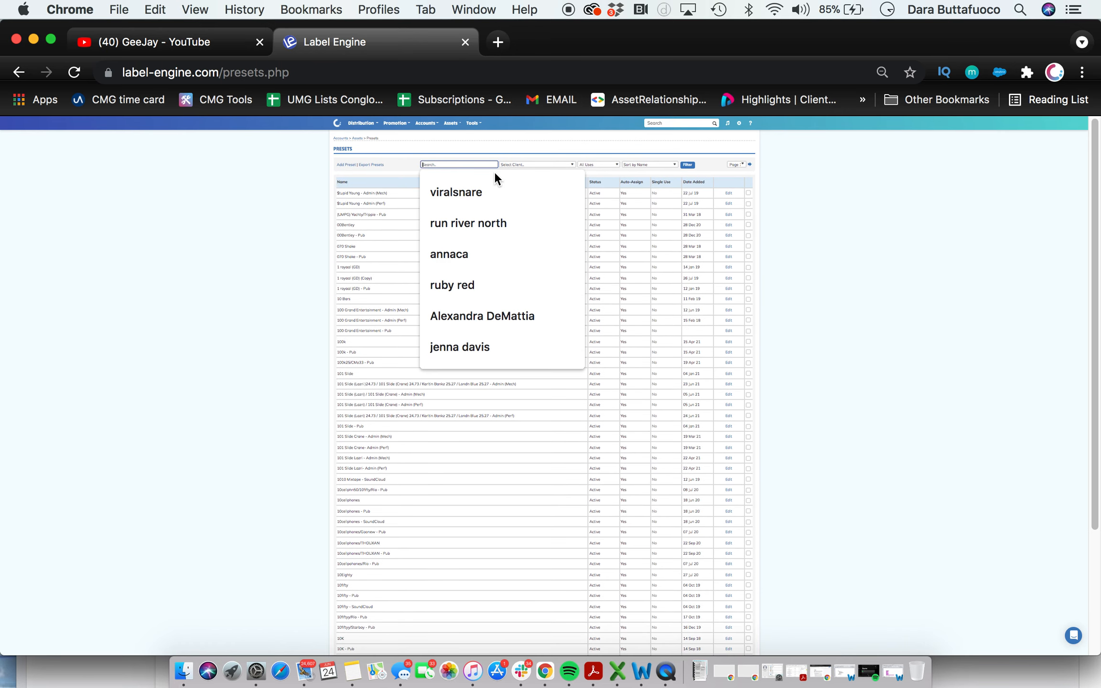
type("GeeJ")
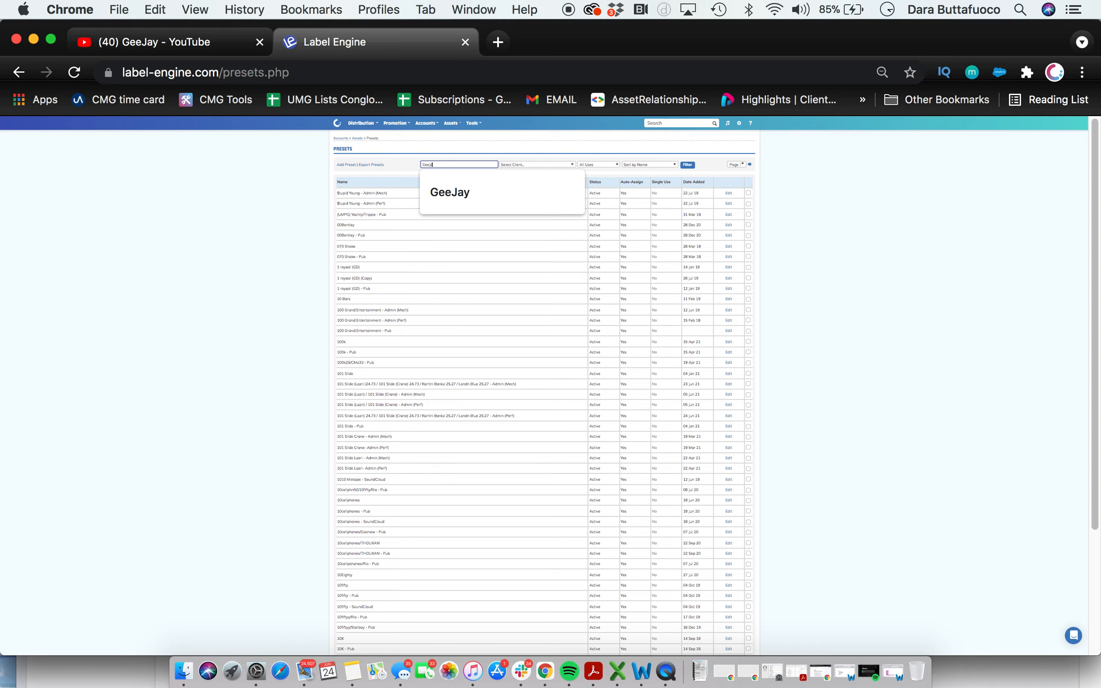
type("ay")
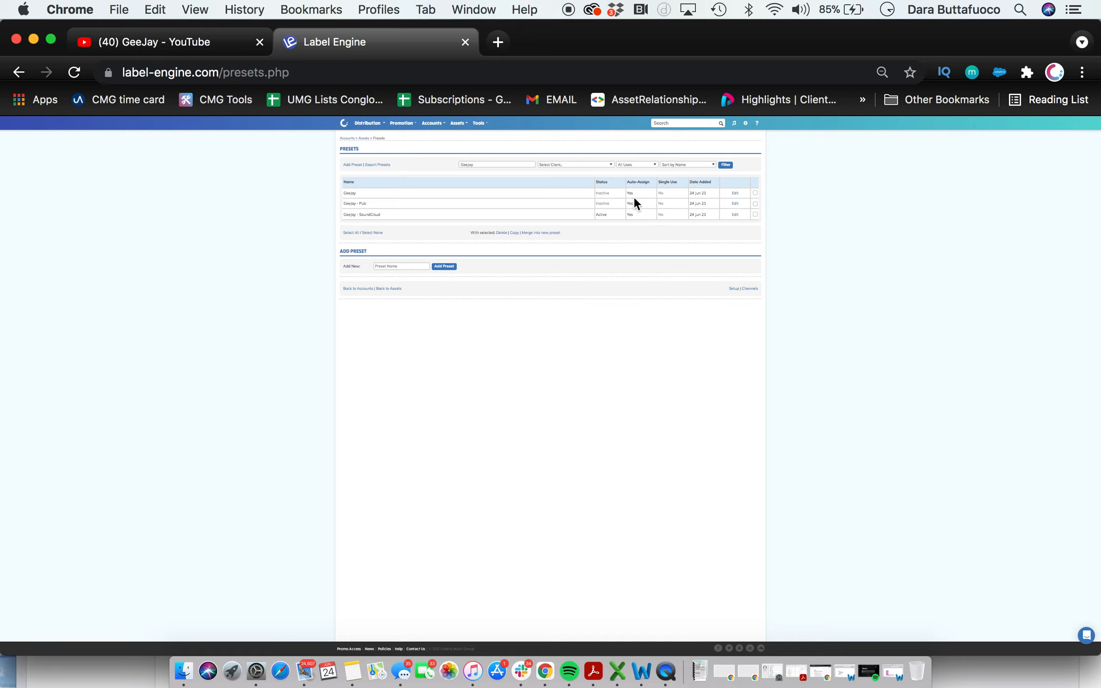
- Set Active to Yes for the main GeeJay preset and save both its settings and its pre-allocations
left_click(737, 194)
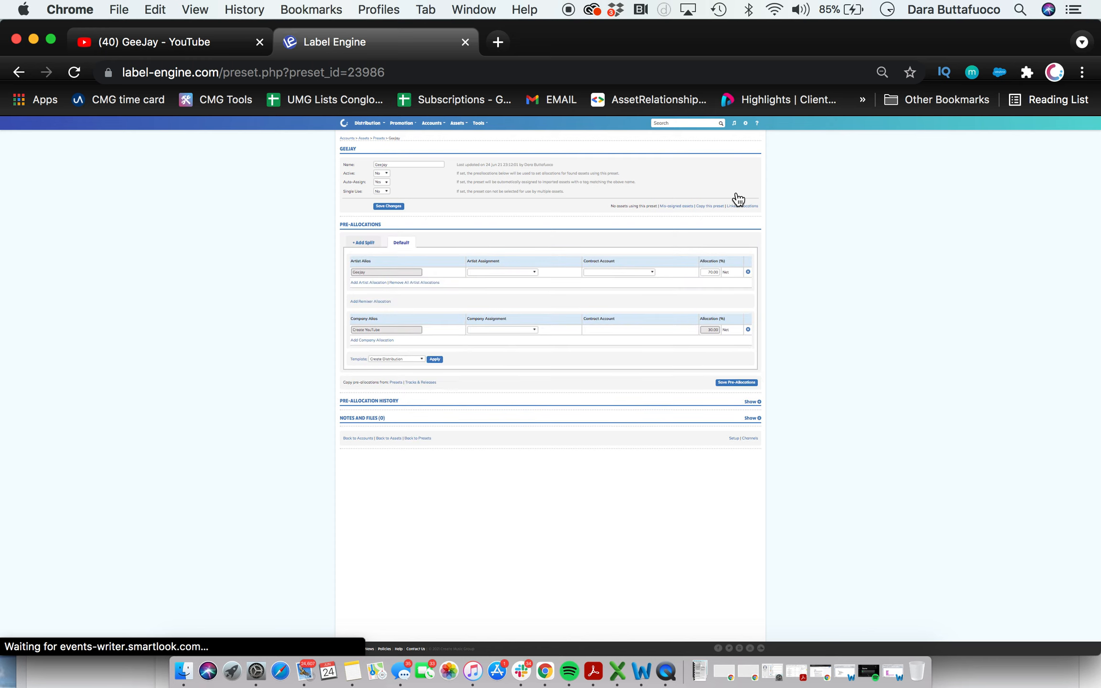
left_click(383, 176)
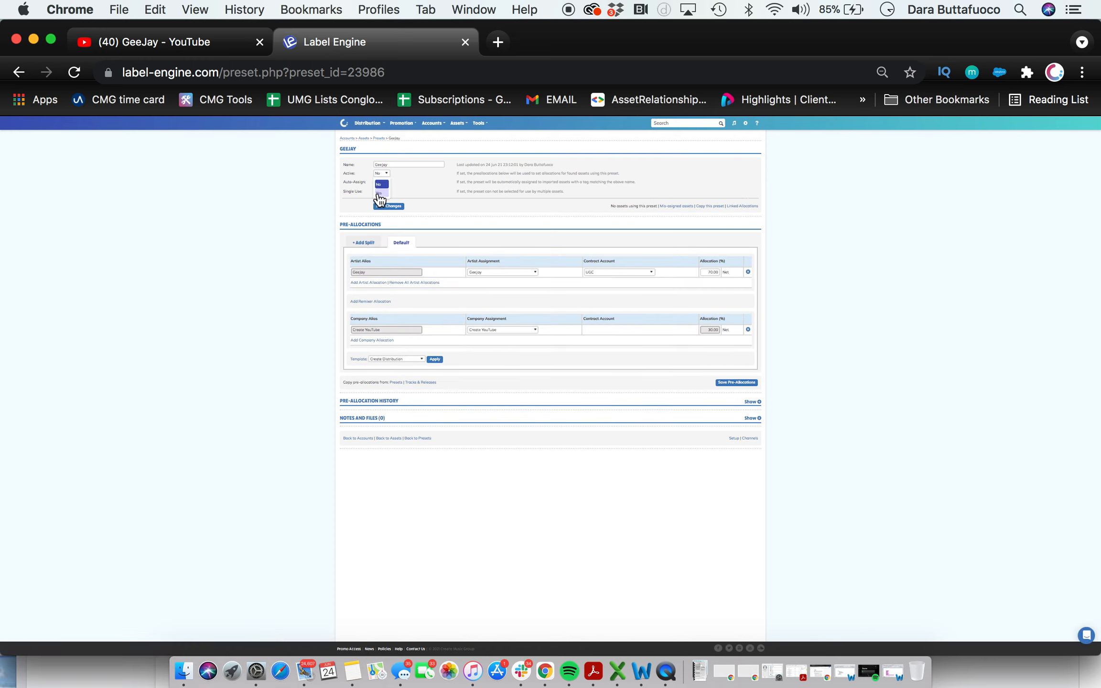
left_click(378, 193)
left_click(391, 207)
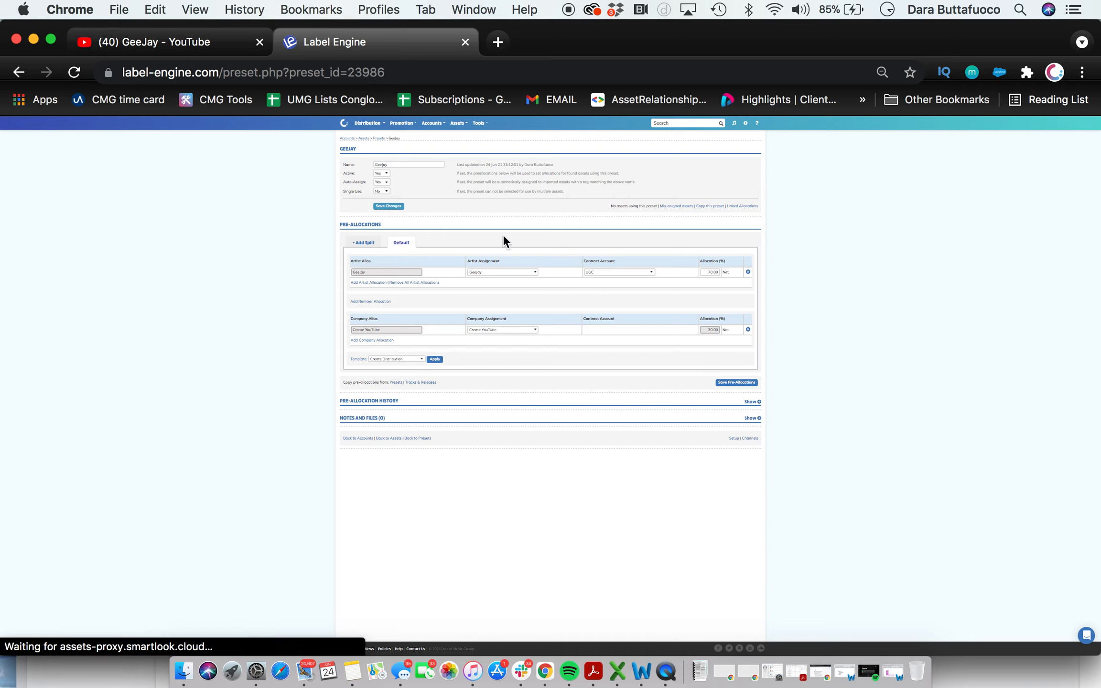
left_click(740, 384)
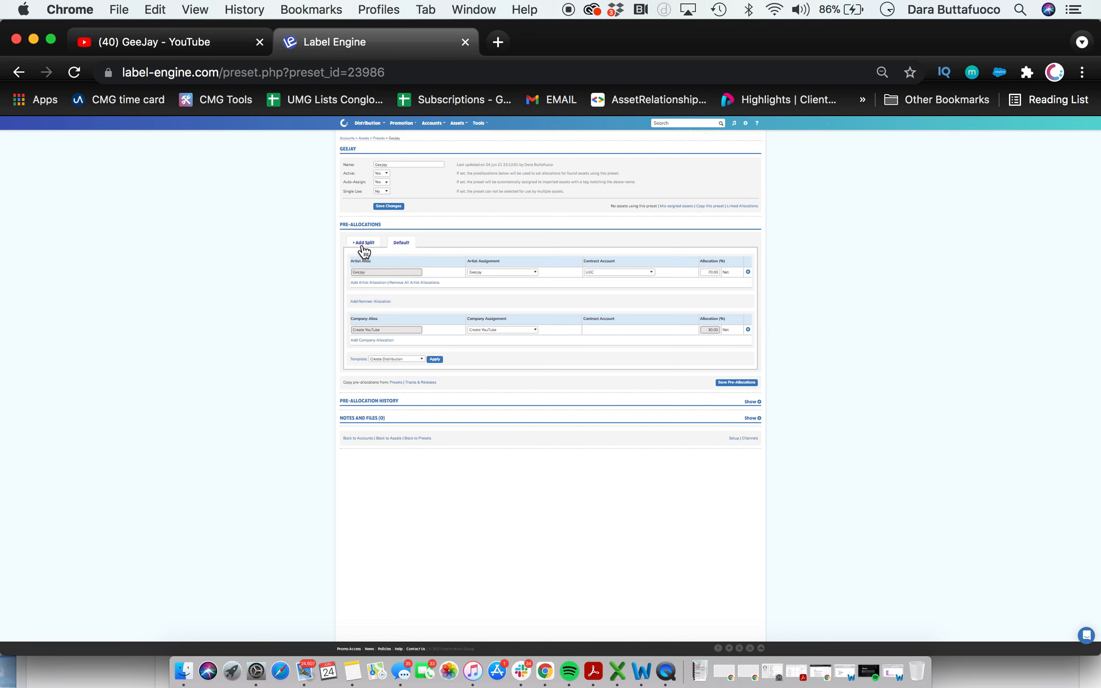
- Search the existing splits for Geejay in the preset's pre-allocations
left_click(363, 244)
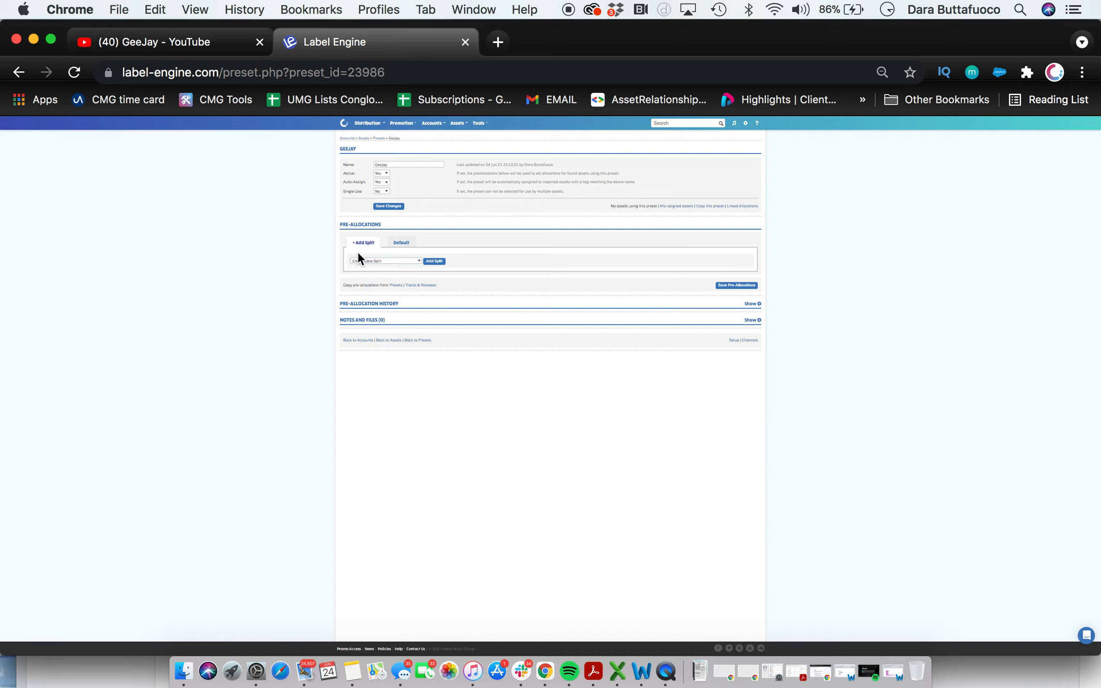
left_click(400, 268)
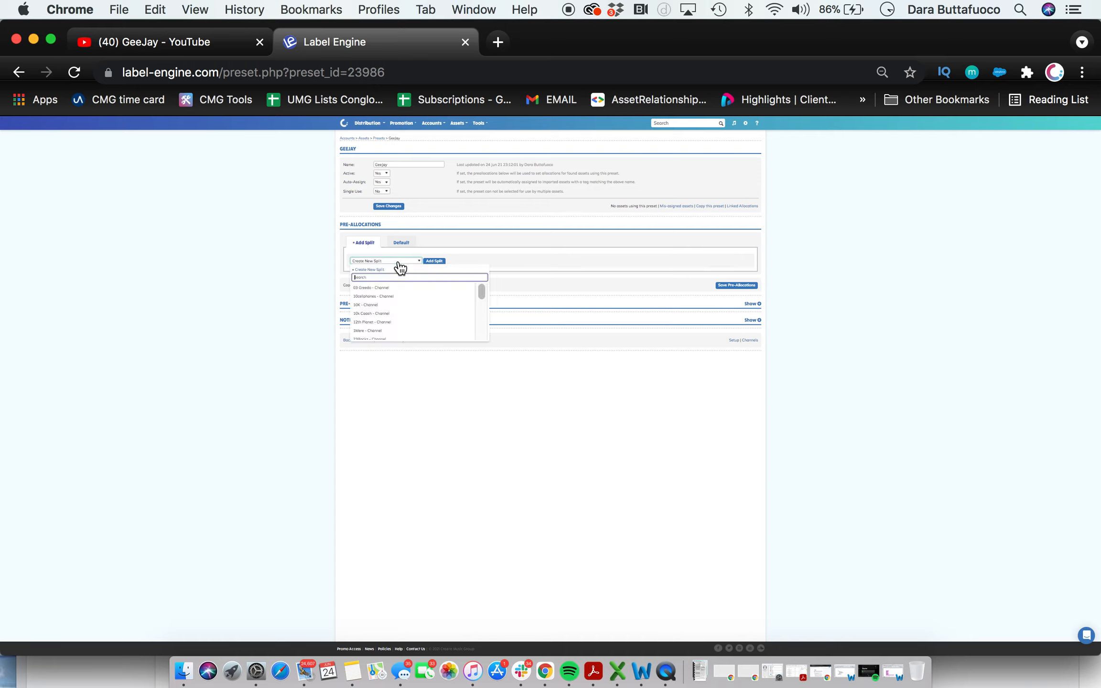
type("Geejay")
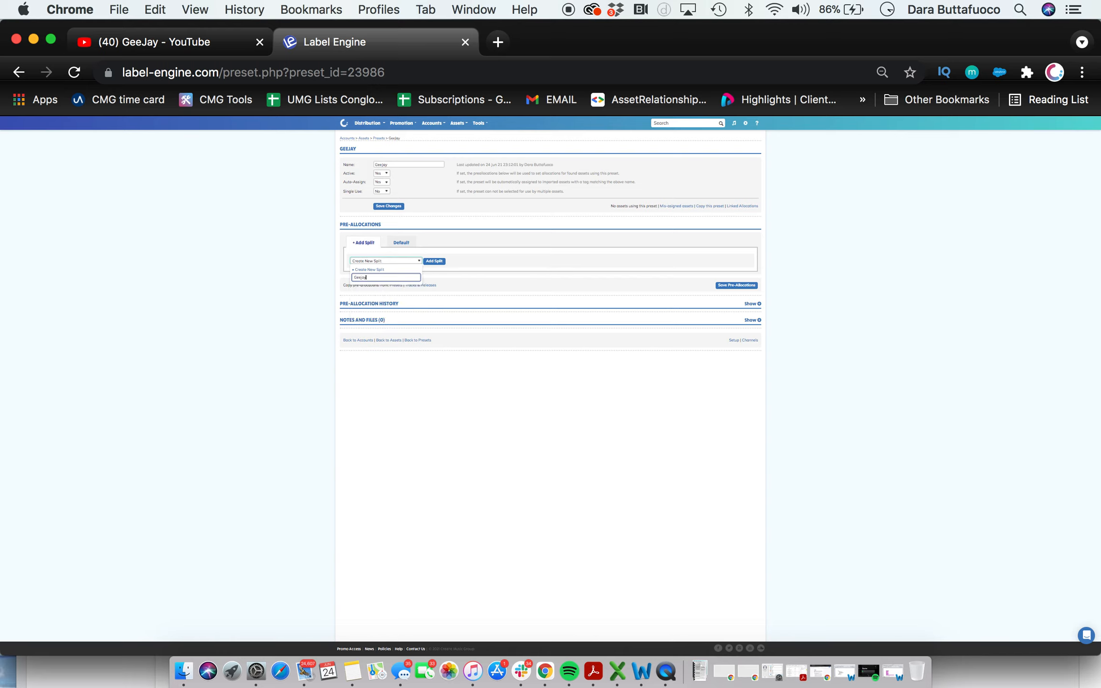
- Start a new split for the GeeJay preset and name it GeeJay - Channel
left_click(377, 270)
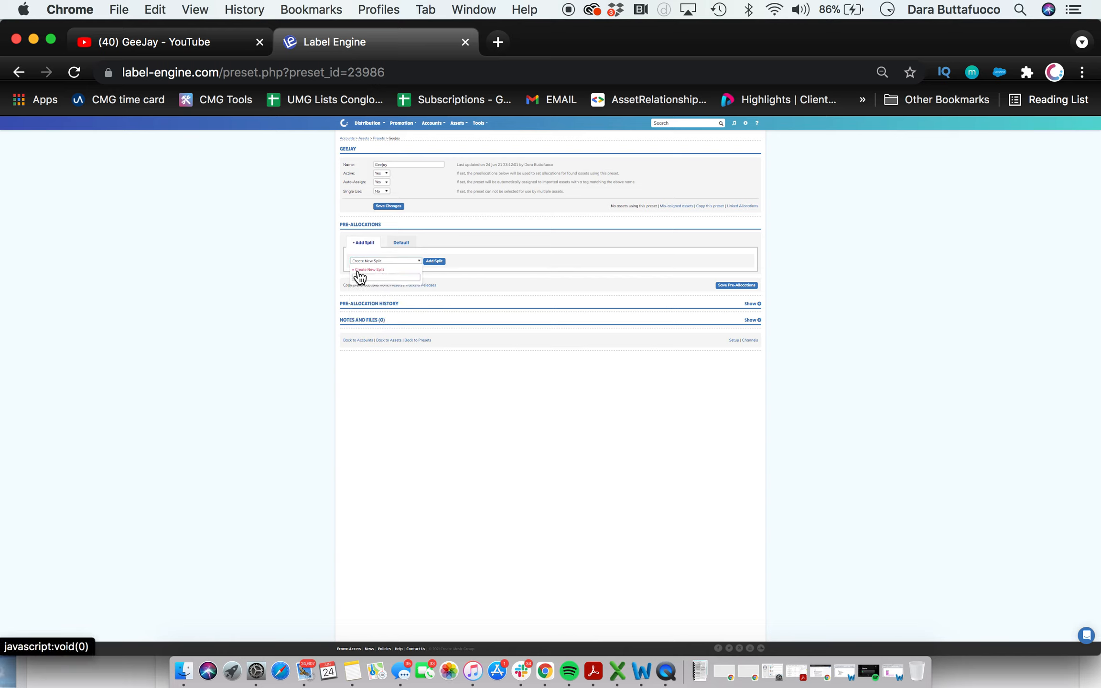
left_click(435, 261)
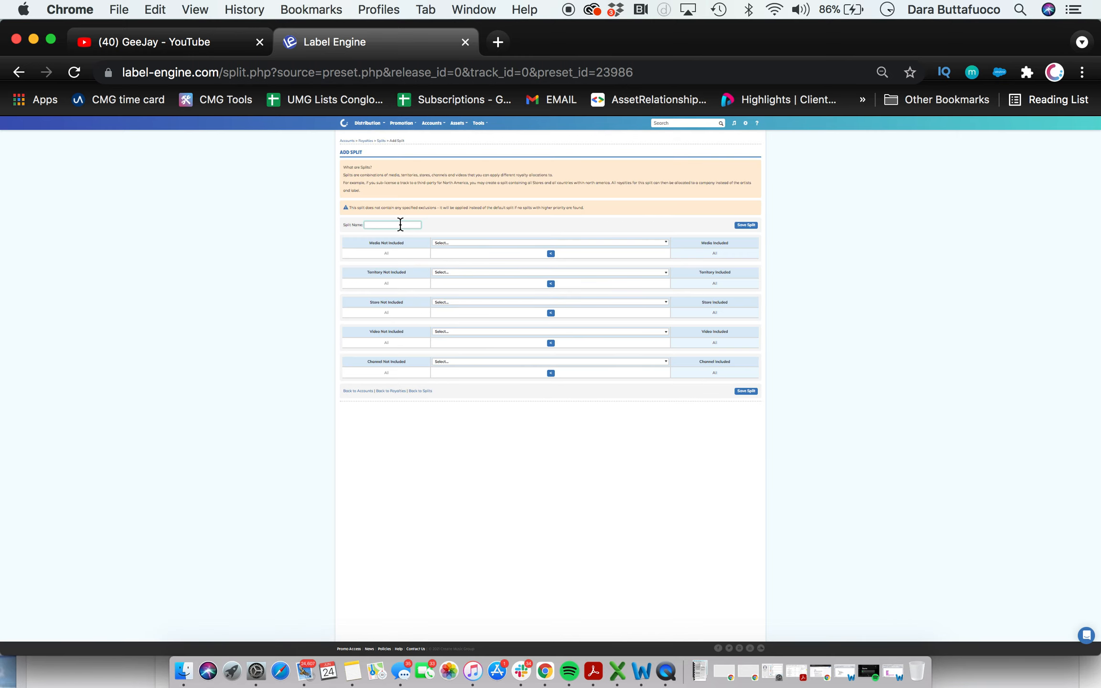
left_click(398, 225)
type("G")
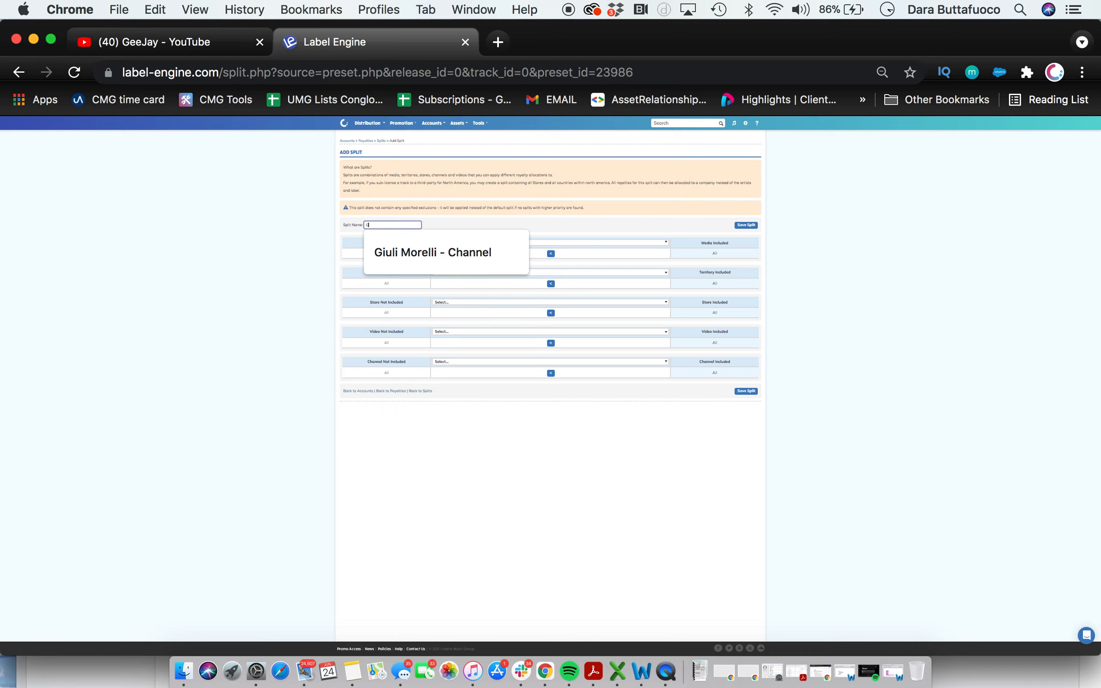
type("i")
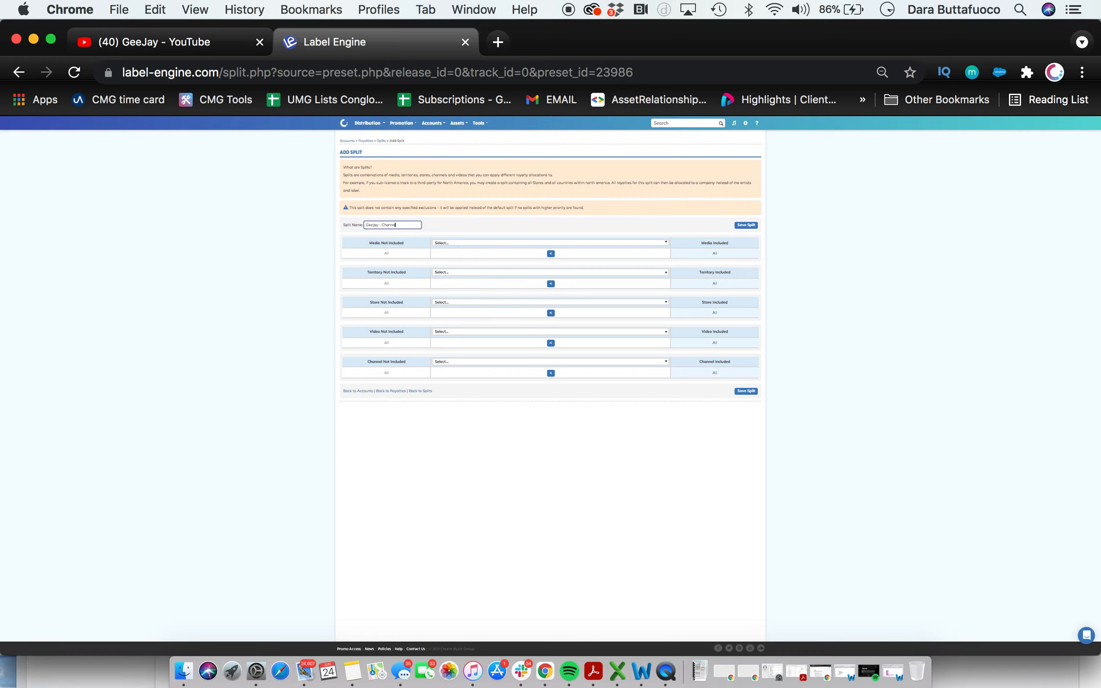
- Switch to YouTube, reach the GeeJay channel page through the Stronger video, and copy the channel ID from its address
left_click(177, 43)
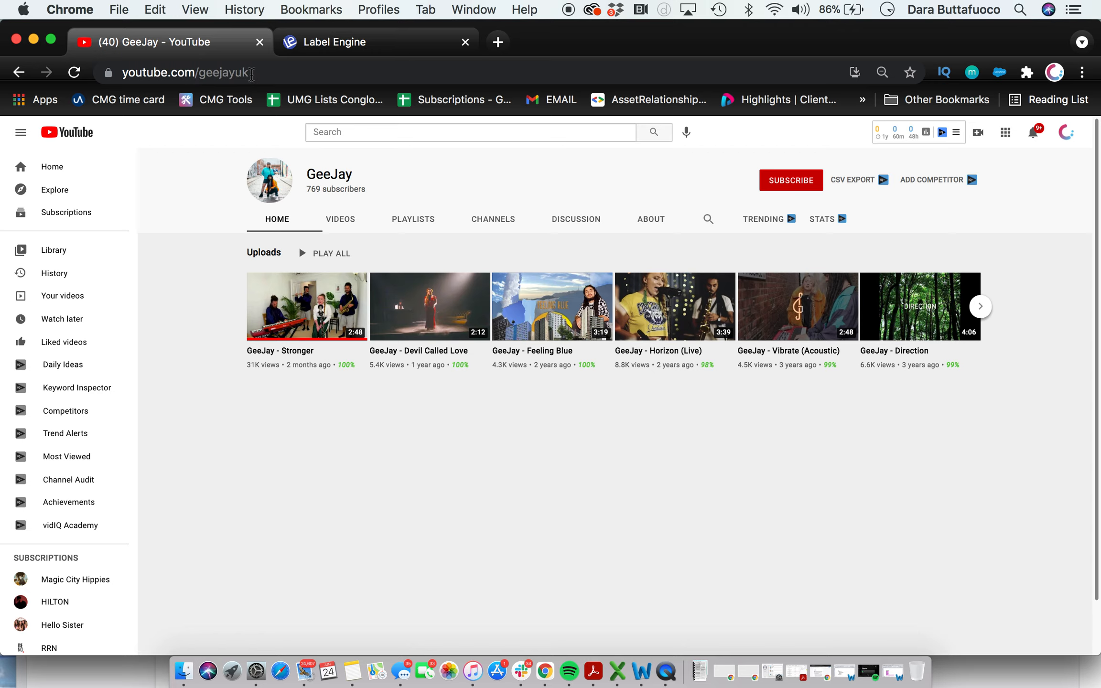
left_click(309, 320)
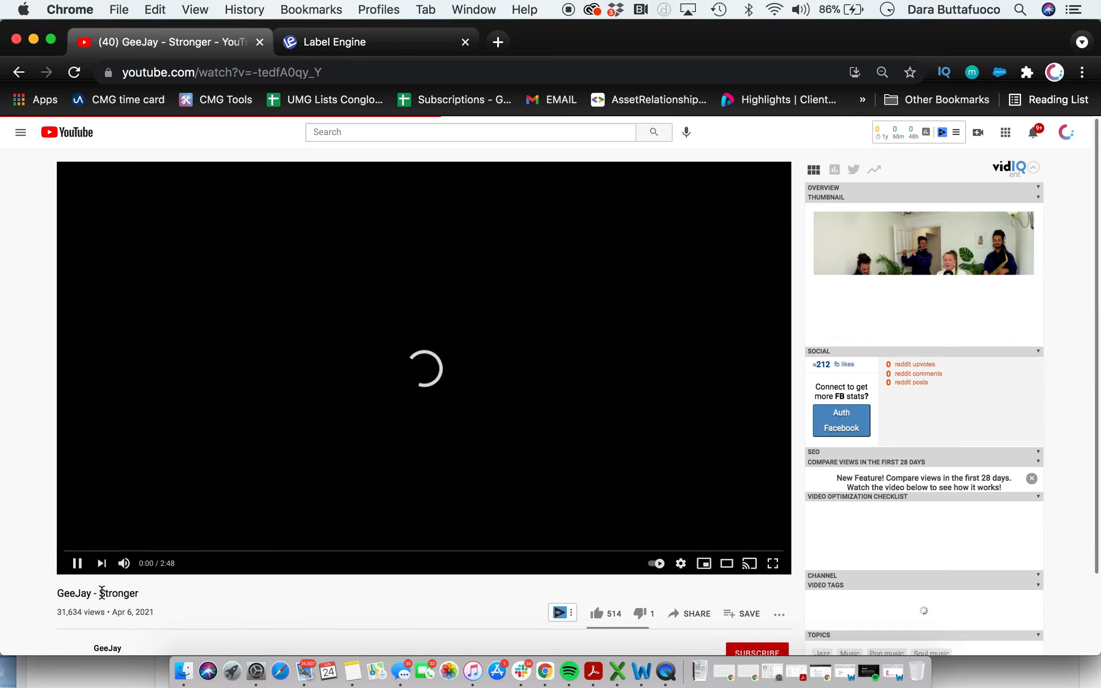
scroll(127, 573, "down", 2)
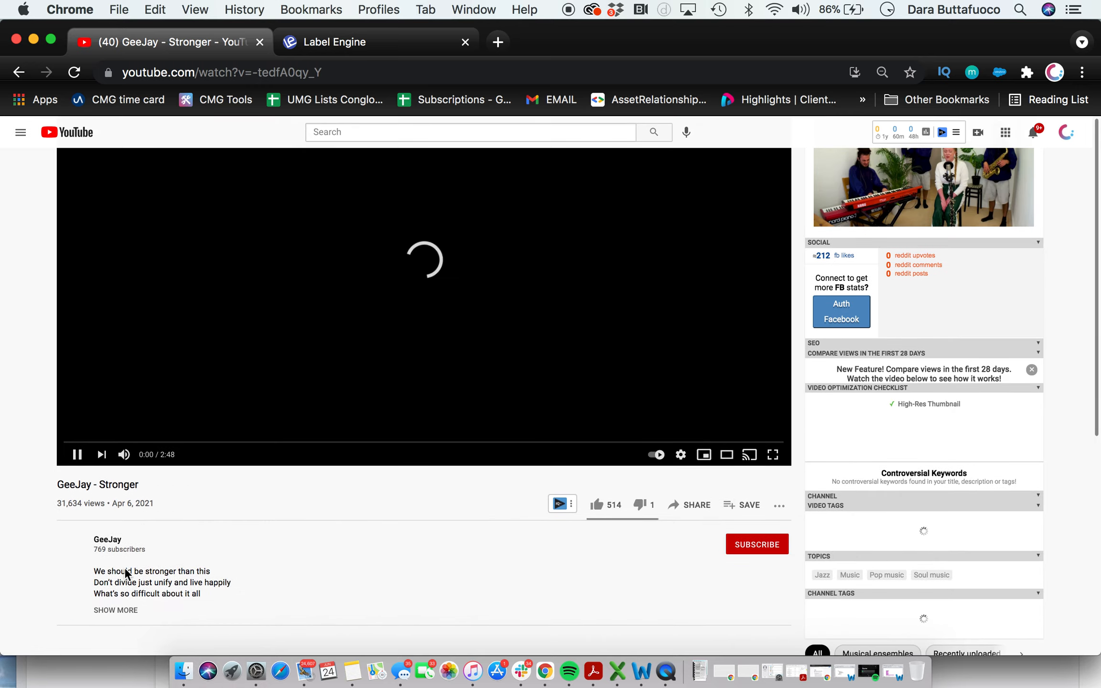
left_click(108, 541)
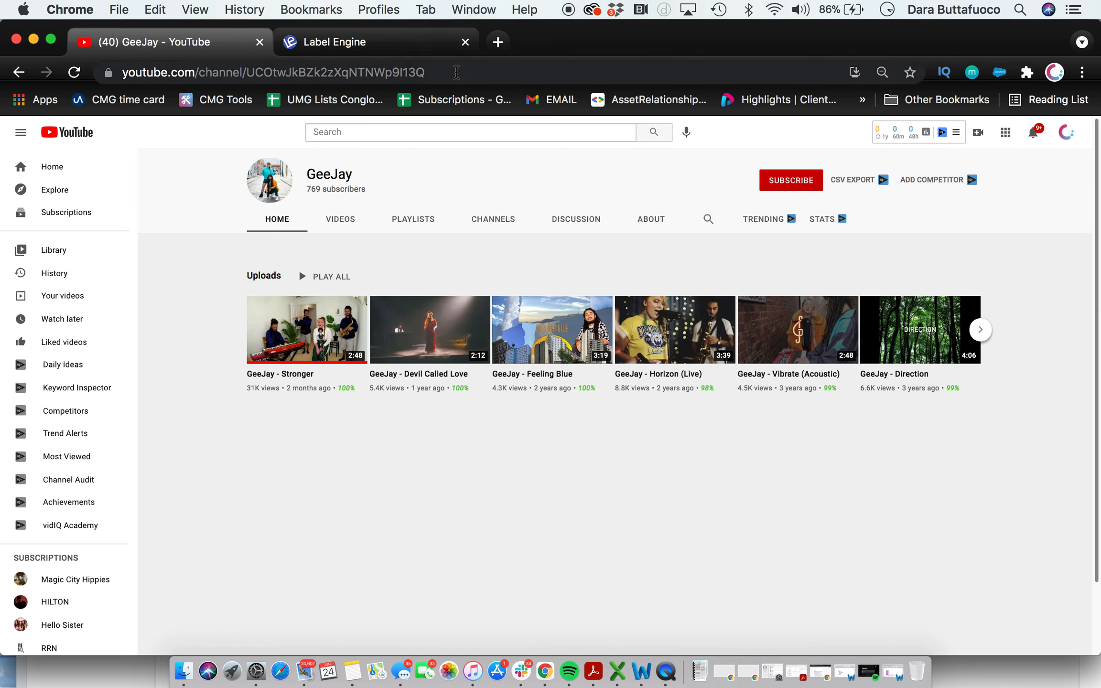
left_click_drag(425, 73, 248, 70)
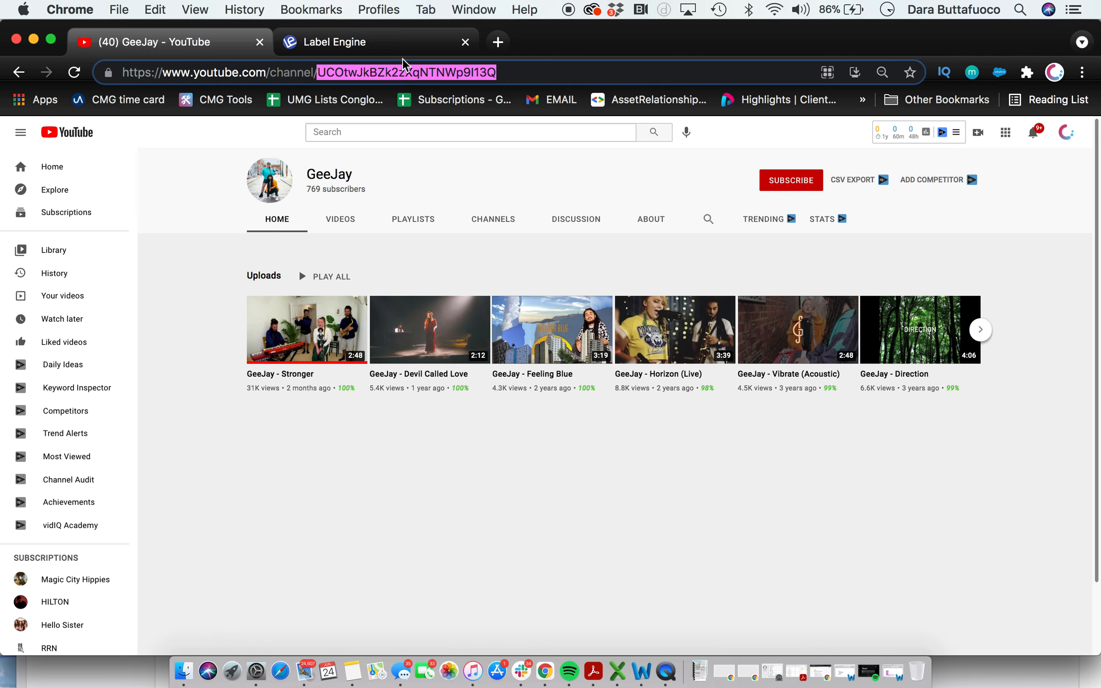
- Switch back to Label Engine and include the copied YouTube channel ID as the only channel in the GeeJay - Channel split
left_click(395, 44)
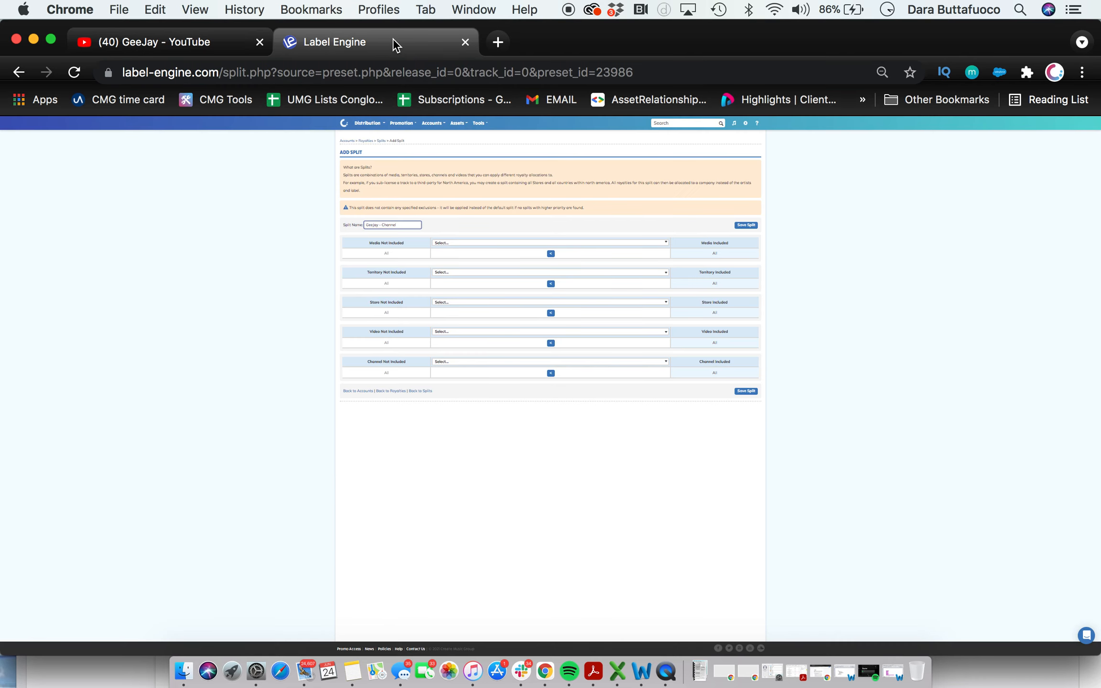
left_click(550, 375)
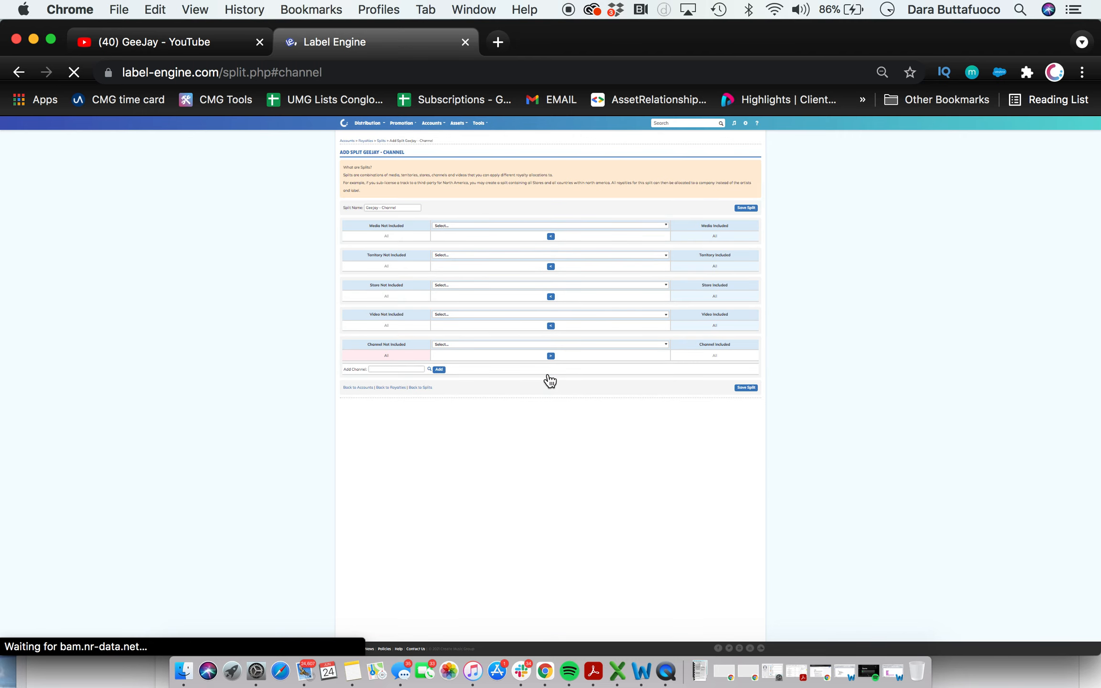
left_click(392, 369)
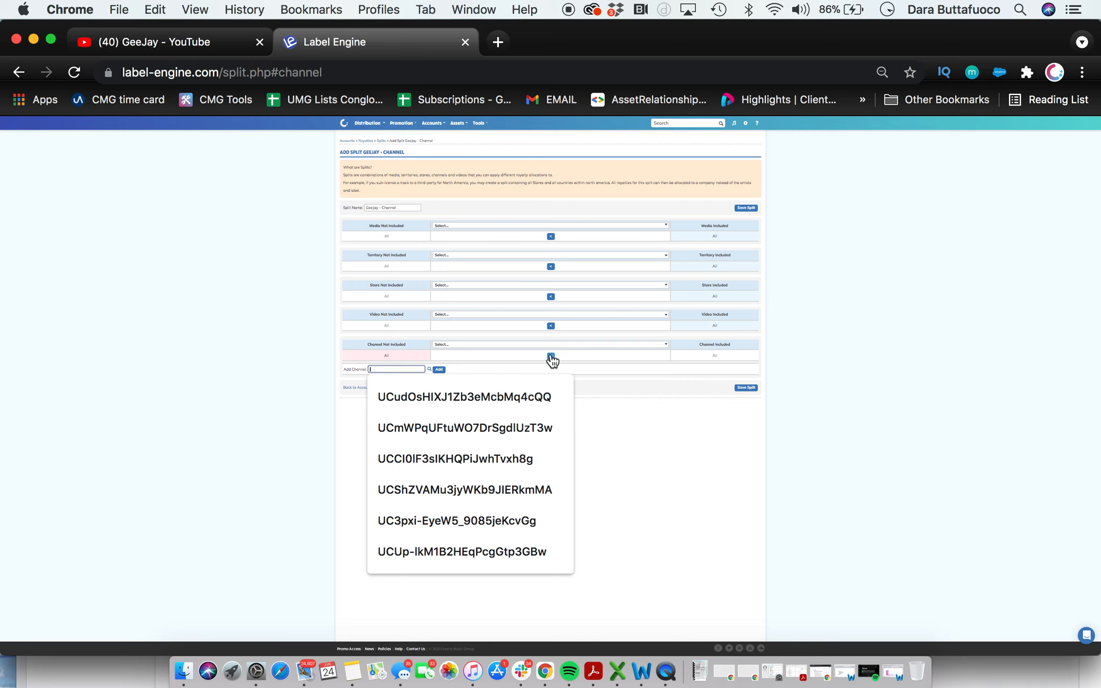
key("super+v")
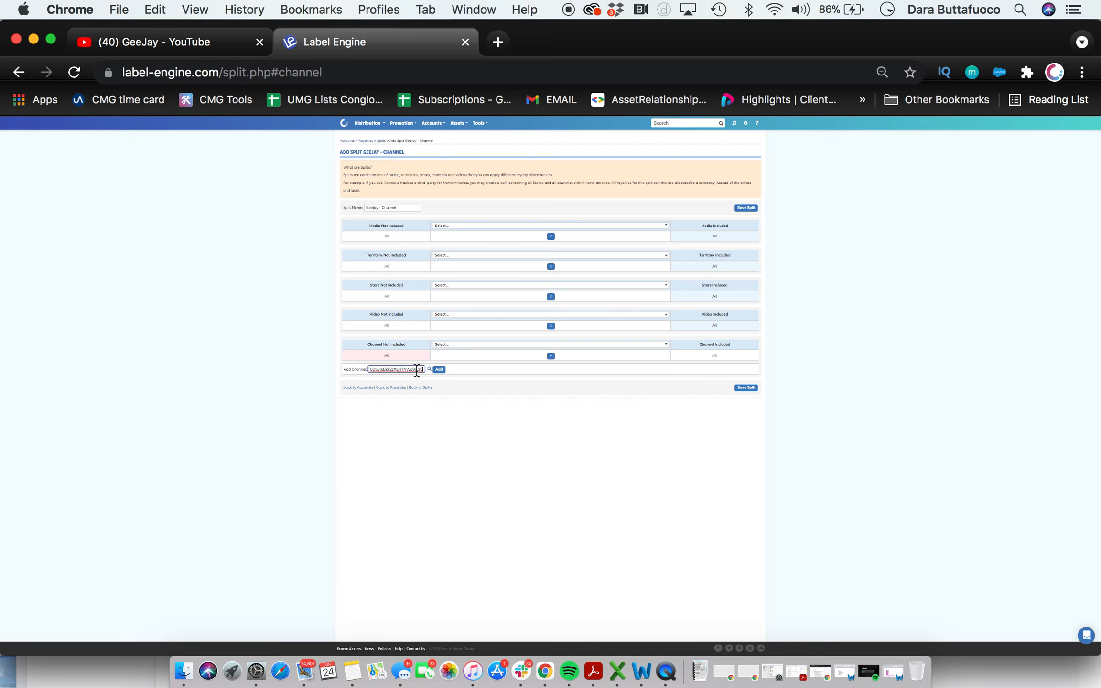
left_click(440, 371)
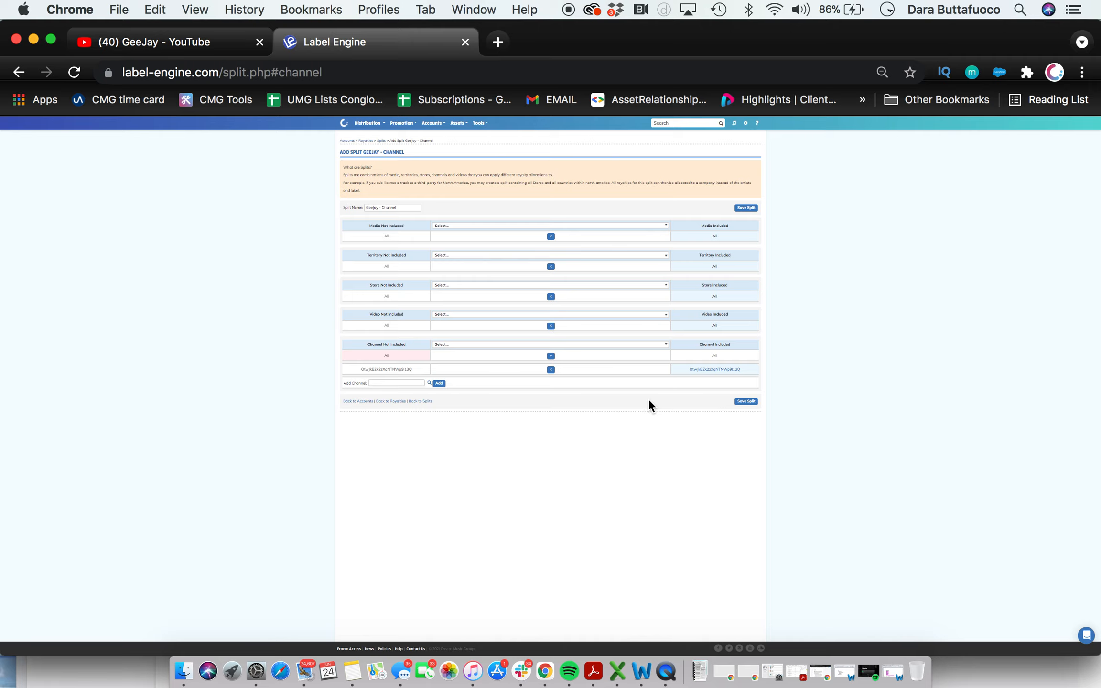
- Check the included channel's link on YouTube, close that page, and save the GeeJay - Channel split
left_click(705, 370)
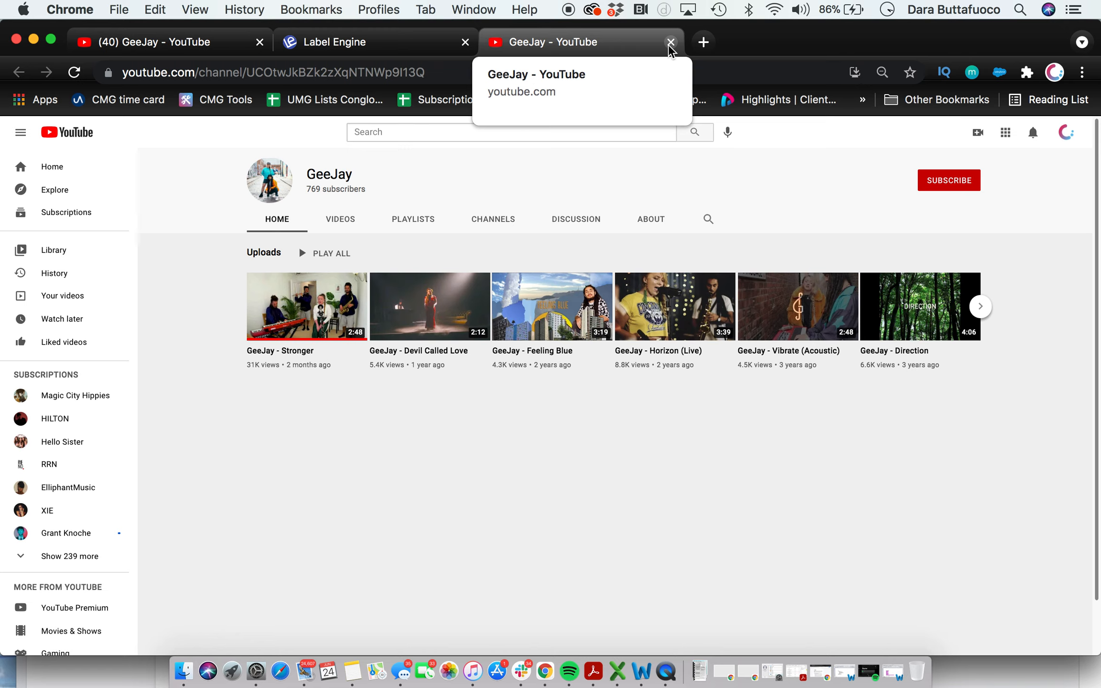
left_click(670, 42)
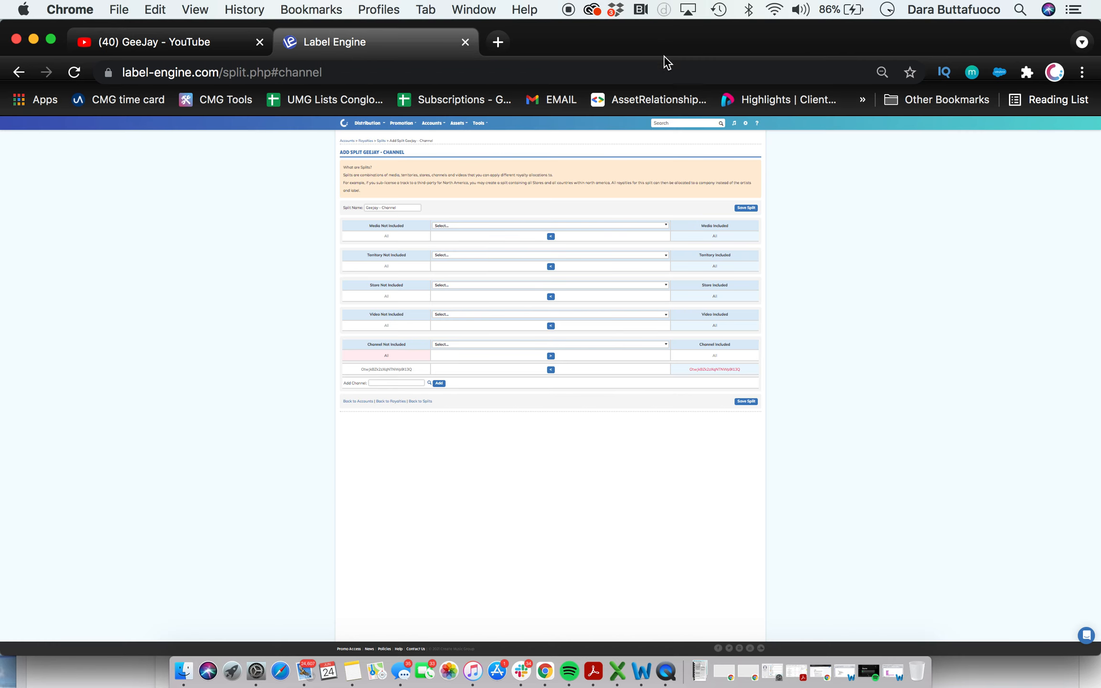
left_click(749, 403)
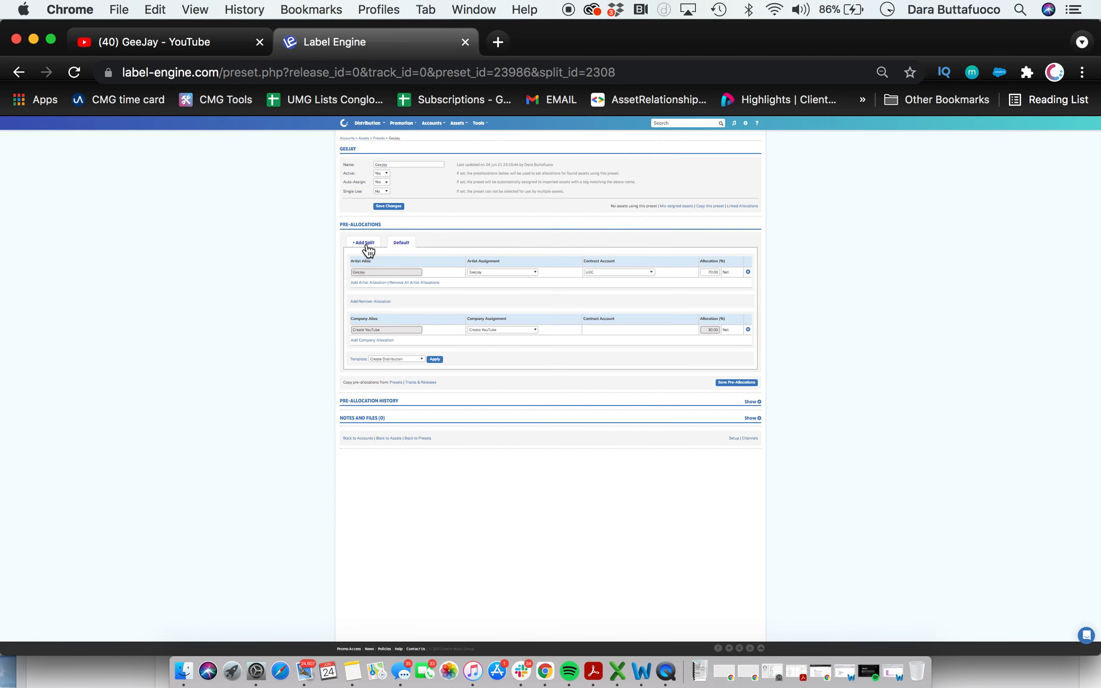
- Find the GeeJay - Channel split and add it to the GeeJay preset's pre-allocations
left_click(365, 243)
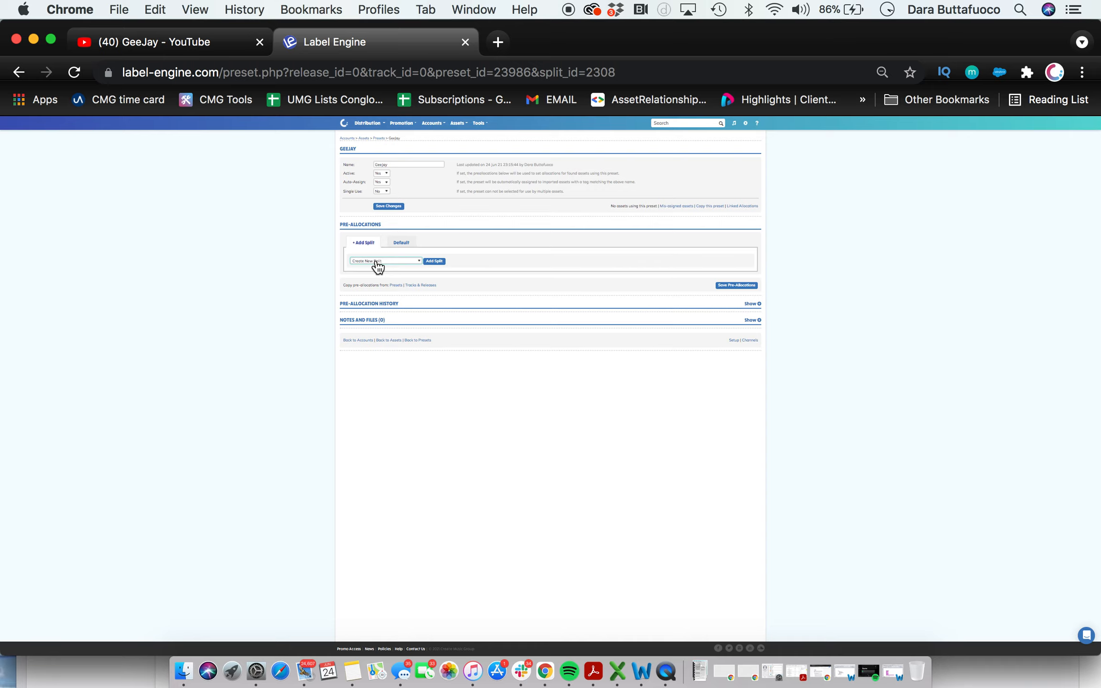
left_click(378, 262)
type("eeja")
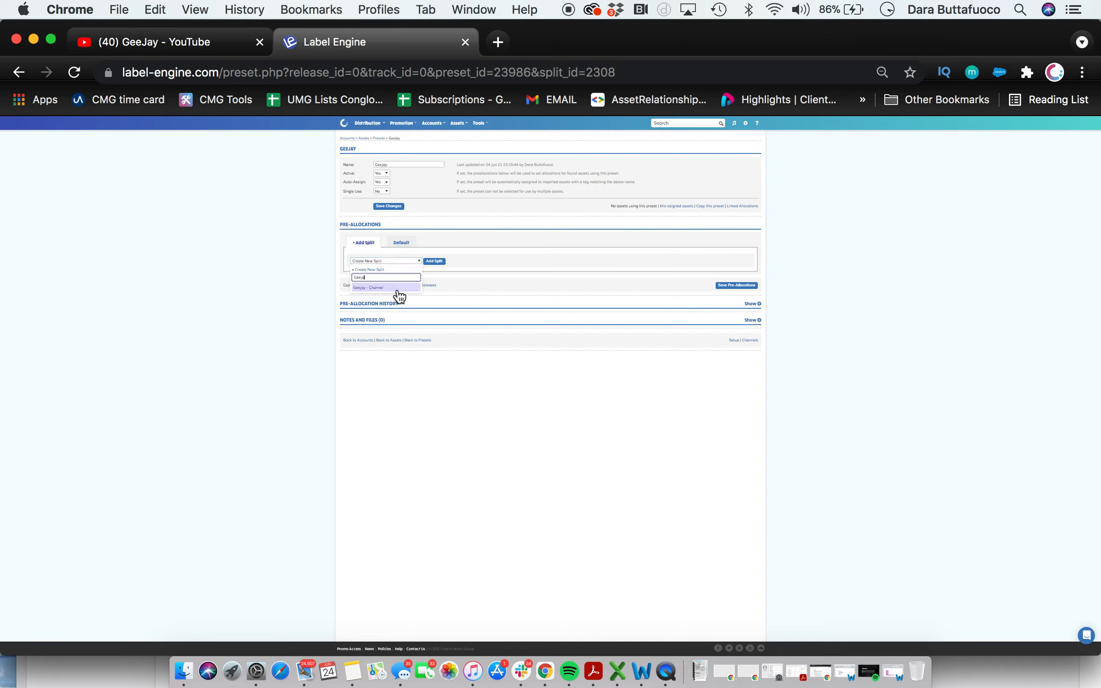
left_click(371, 288)
left_click(431, 261)
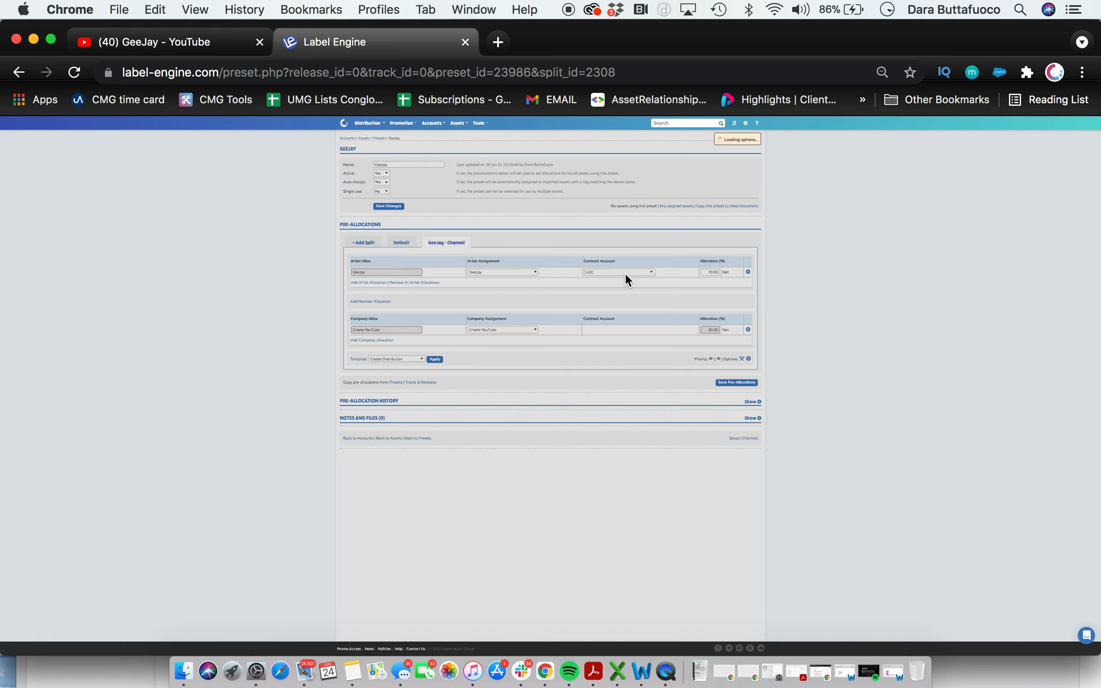
- Give the artist in the GeeJay - Channel split a new contract account named Channel with an 80% allocation, and save
left_click(626, 273)
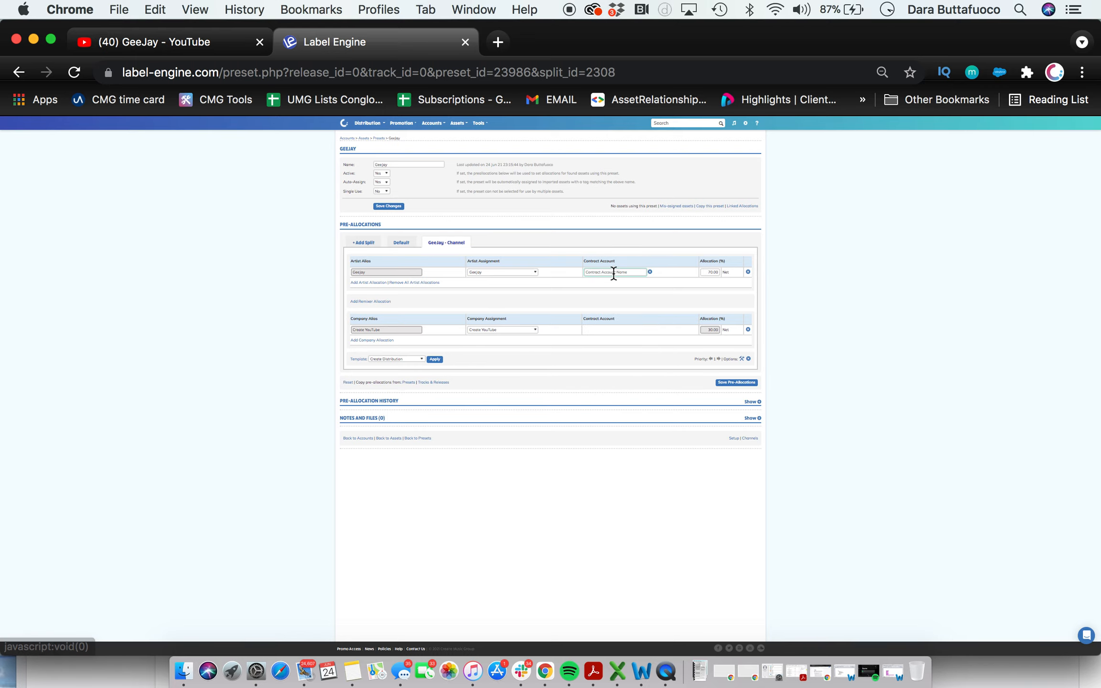
left_click(612, 297)
type("Channel")
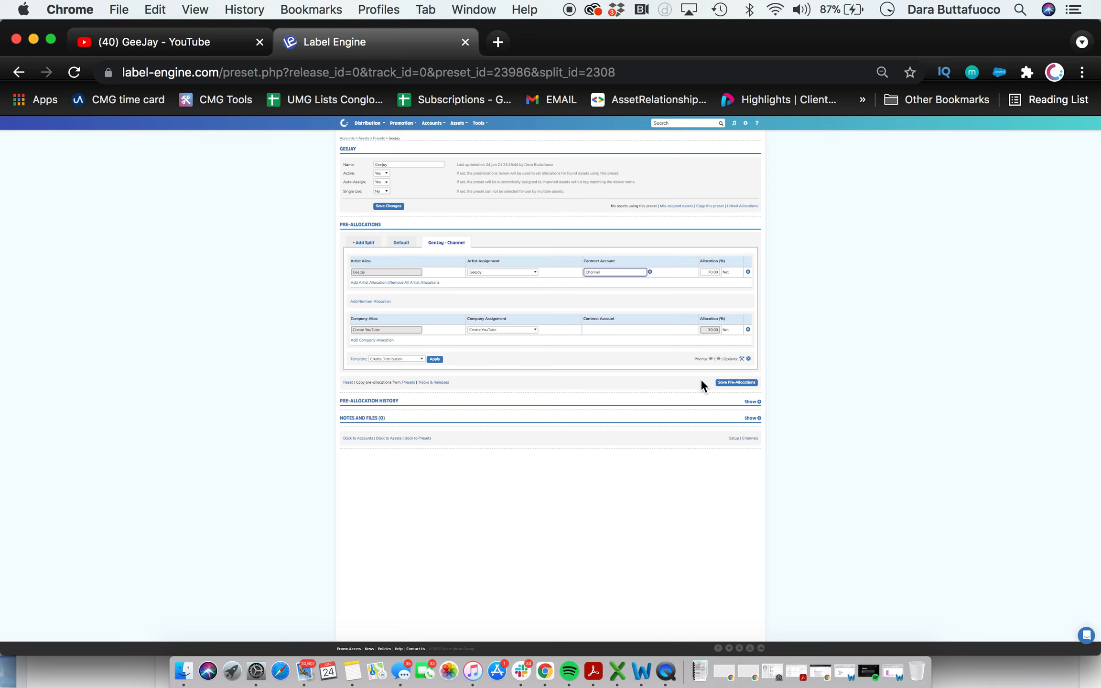
double_click(715, 272)
type("80")
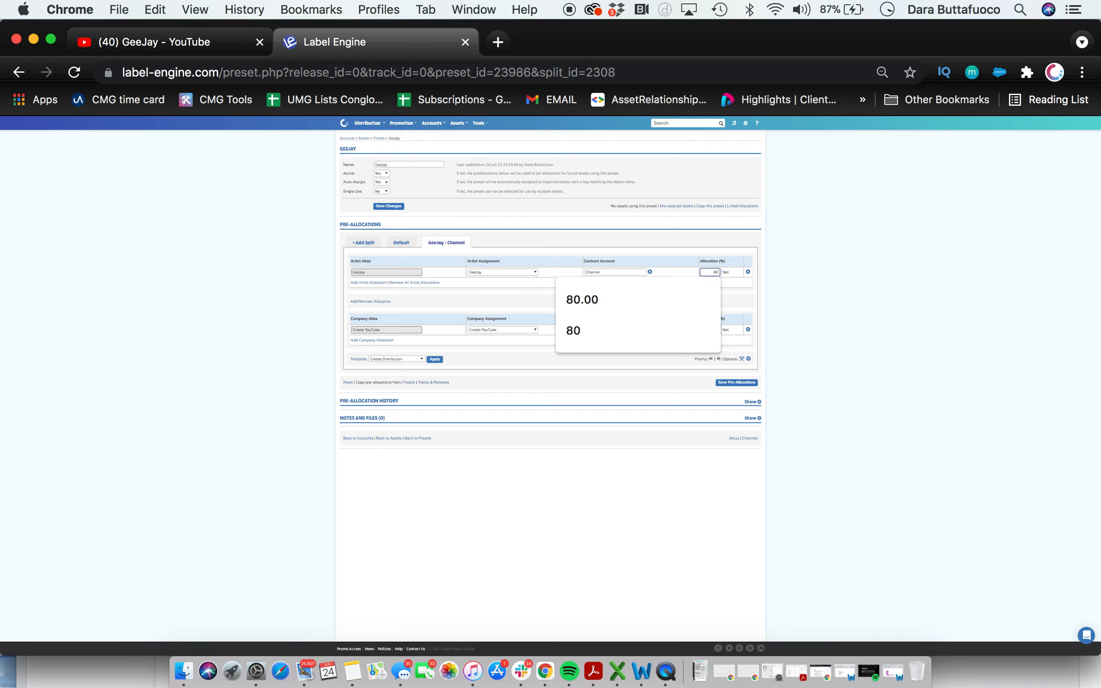
key("Return")
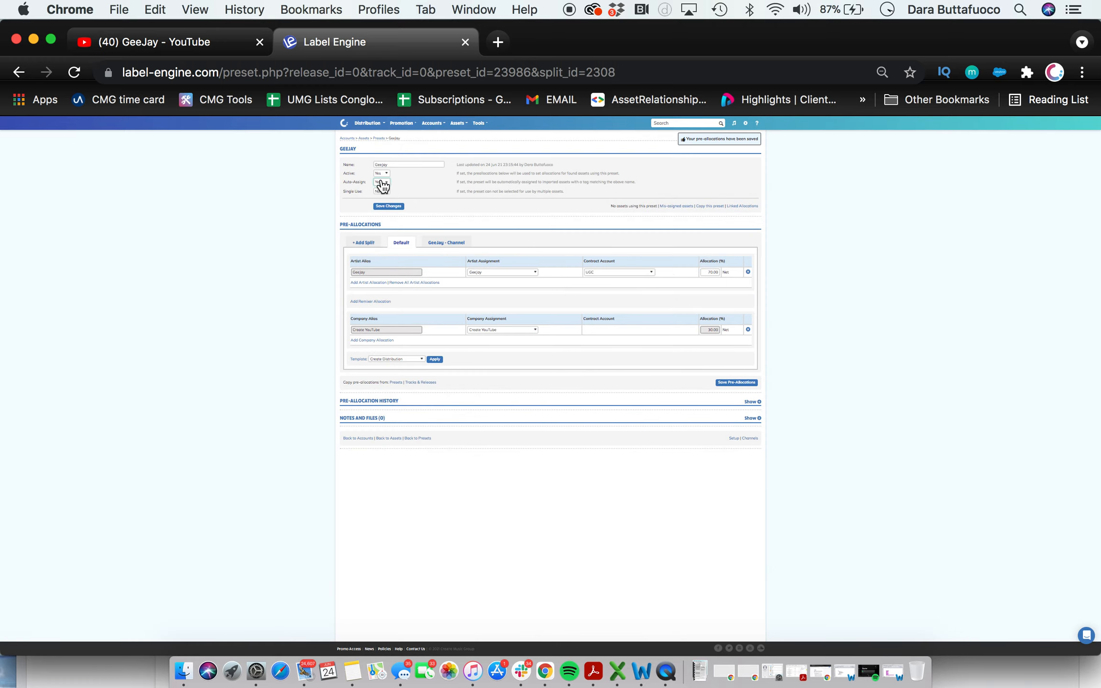
- Set the GeeJay preset's Active option to Yes again, and save both its settings and its pre-allocations
left_click(397, 209)
left_click(453, 243)
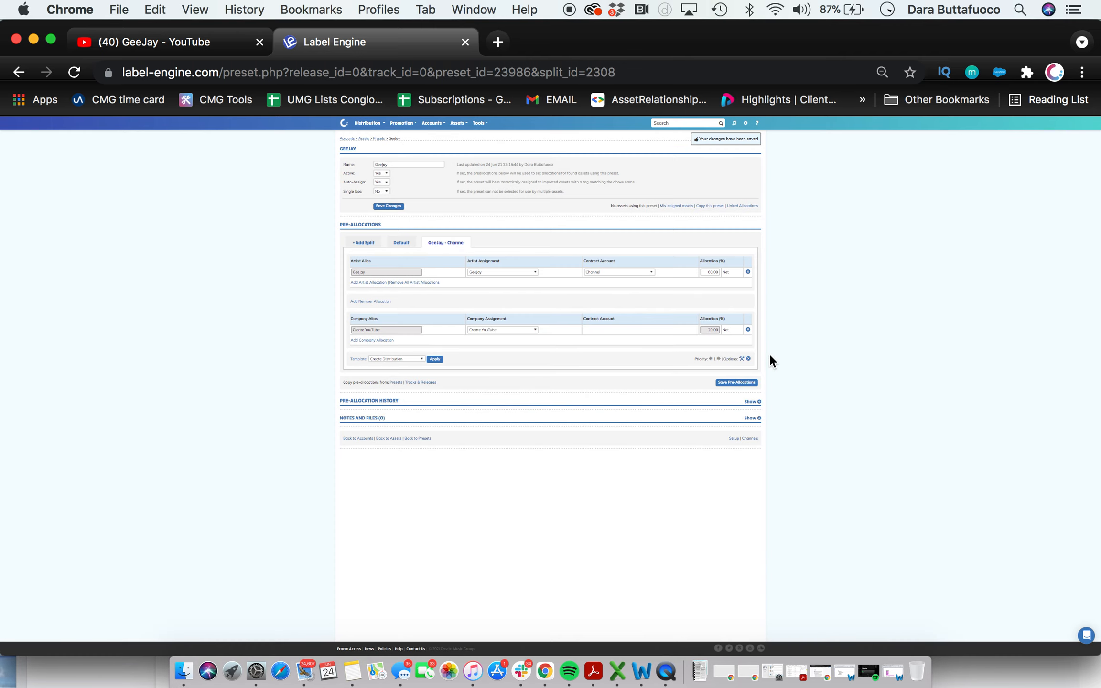
left_click(746, 383)
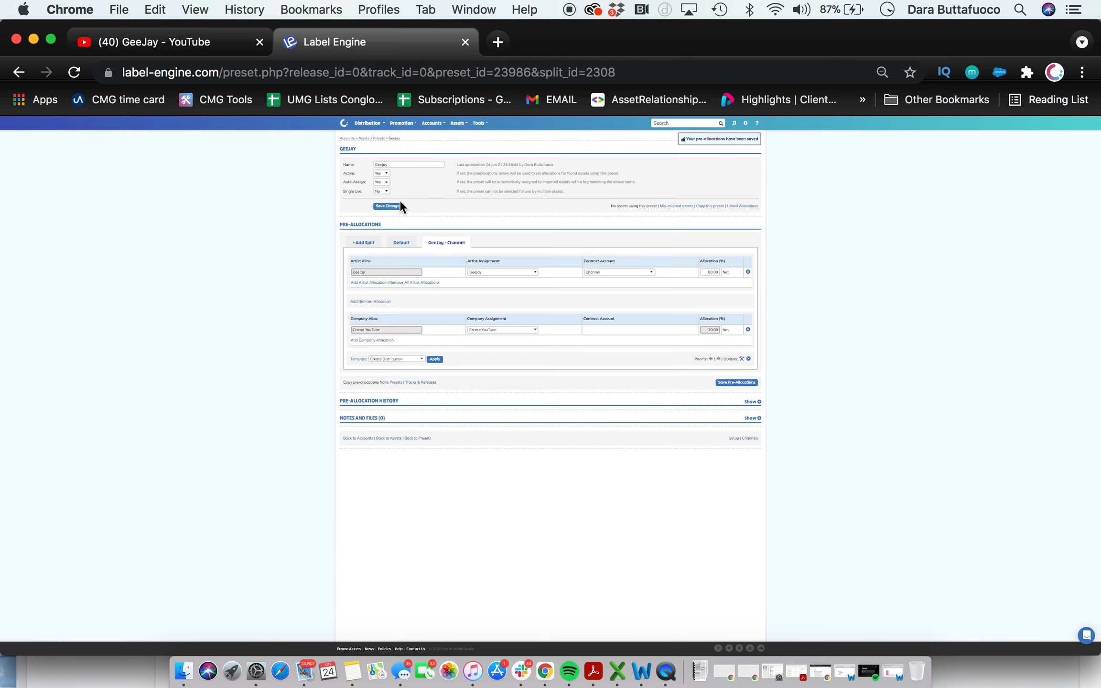
left_click(400, 206)
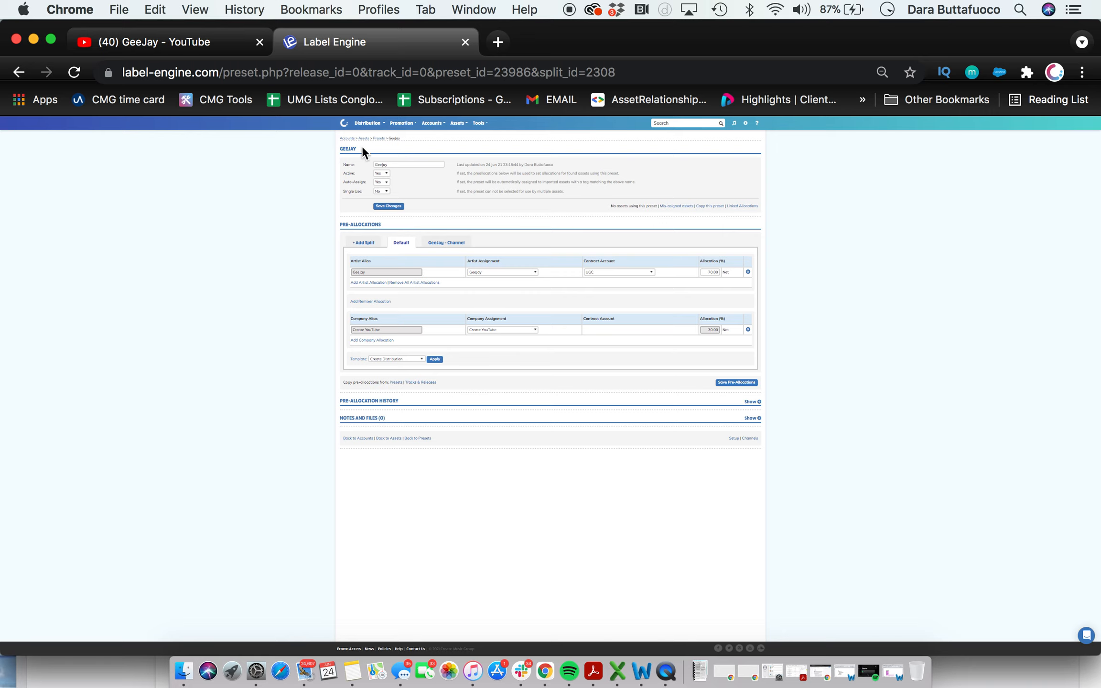
- Return to the presets list, filter it by geejay, and open the GeeJay - Pub preset for editing
left_click(378, 138)
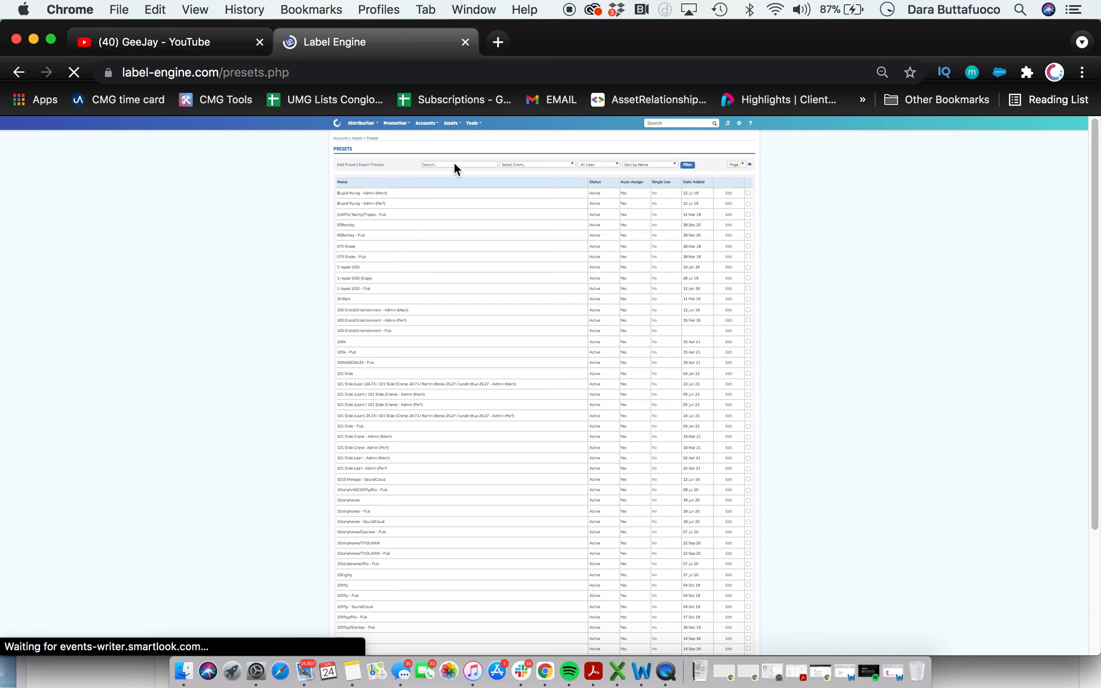
left_click(454, 164)
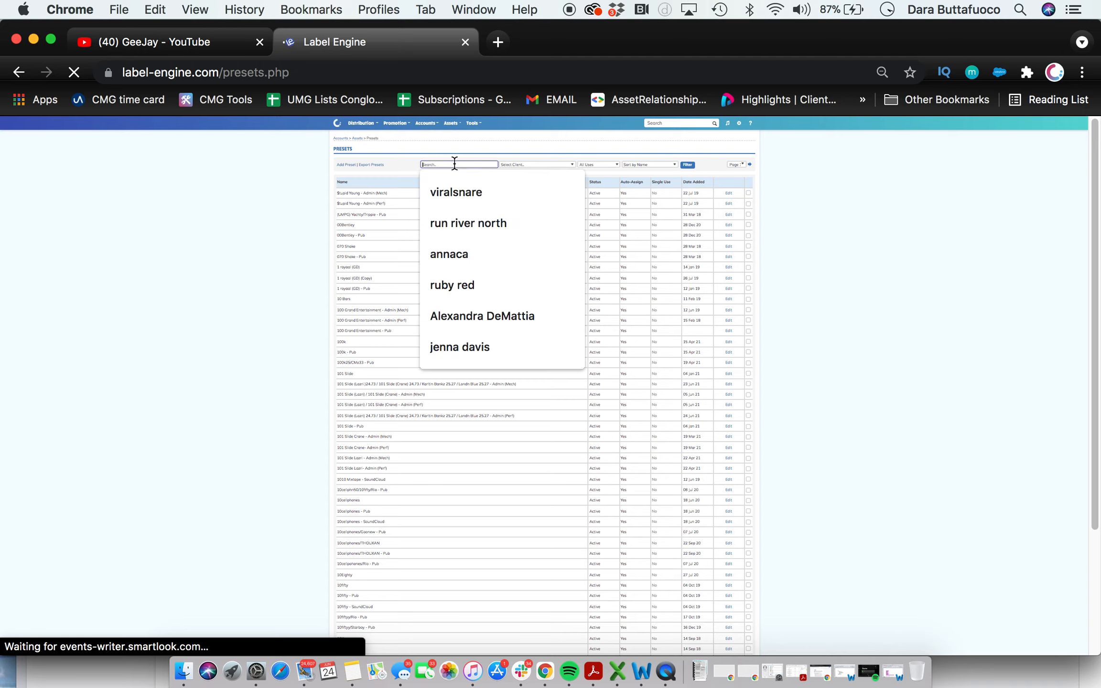
type("gee")
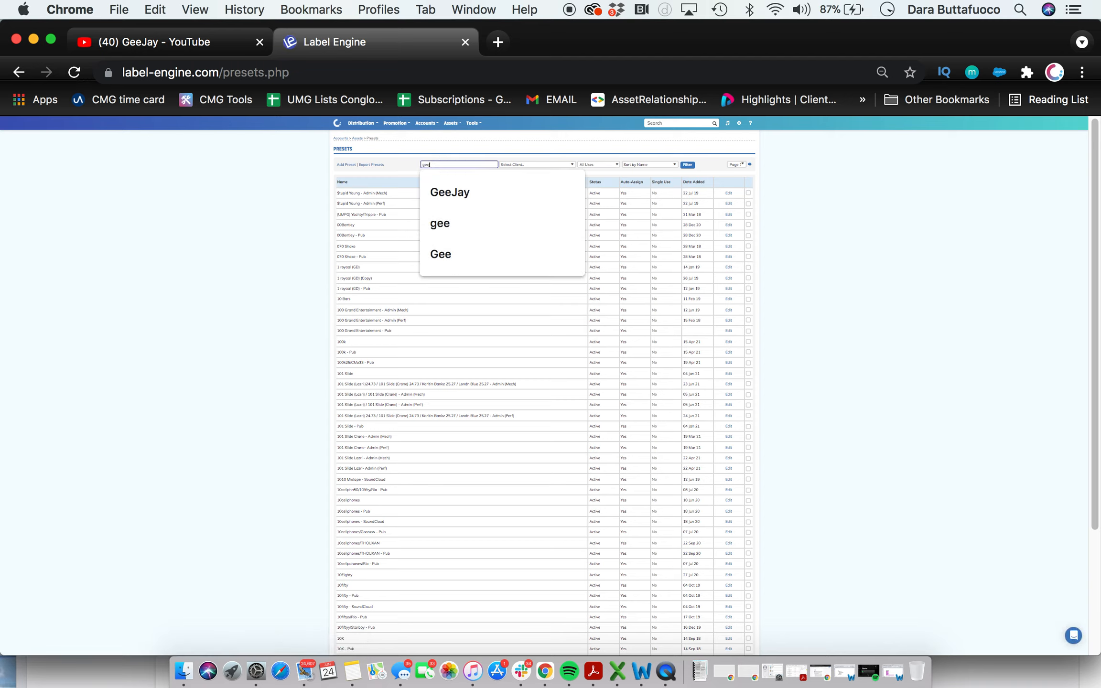
type("jay")
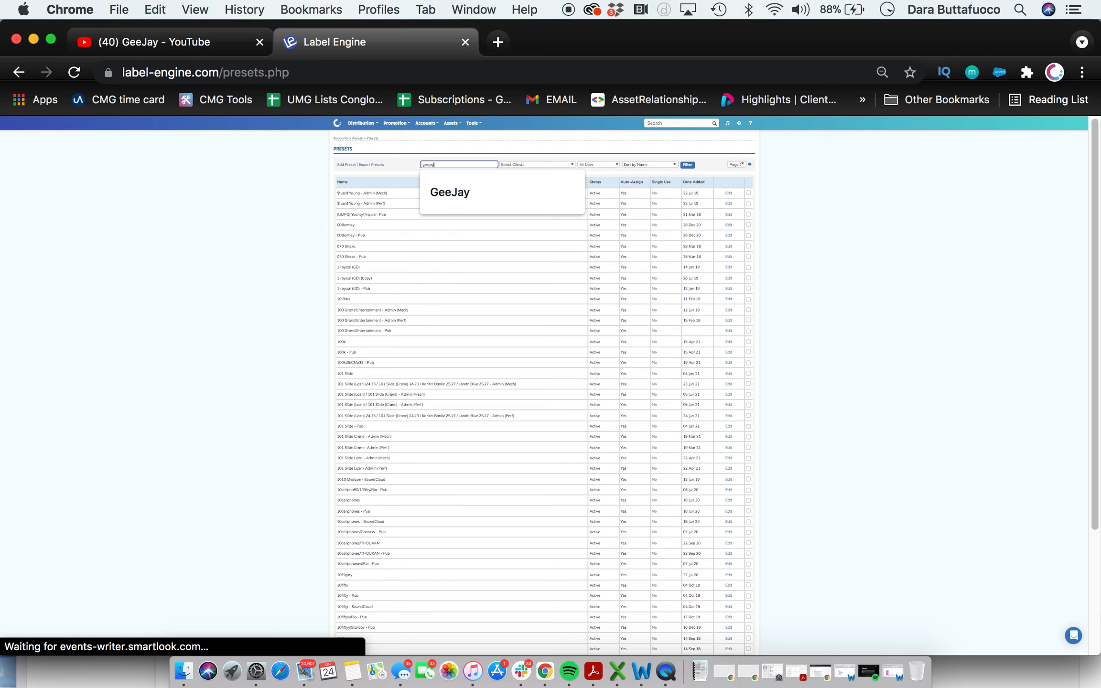
key("Return")
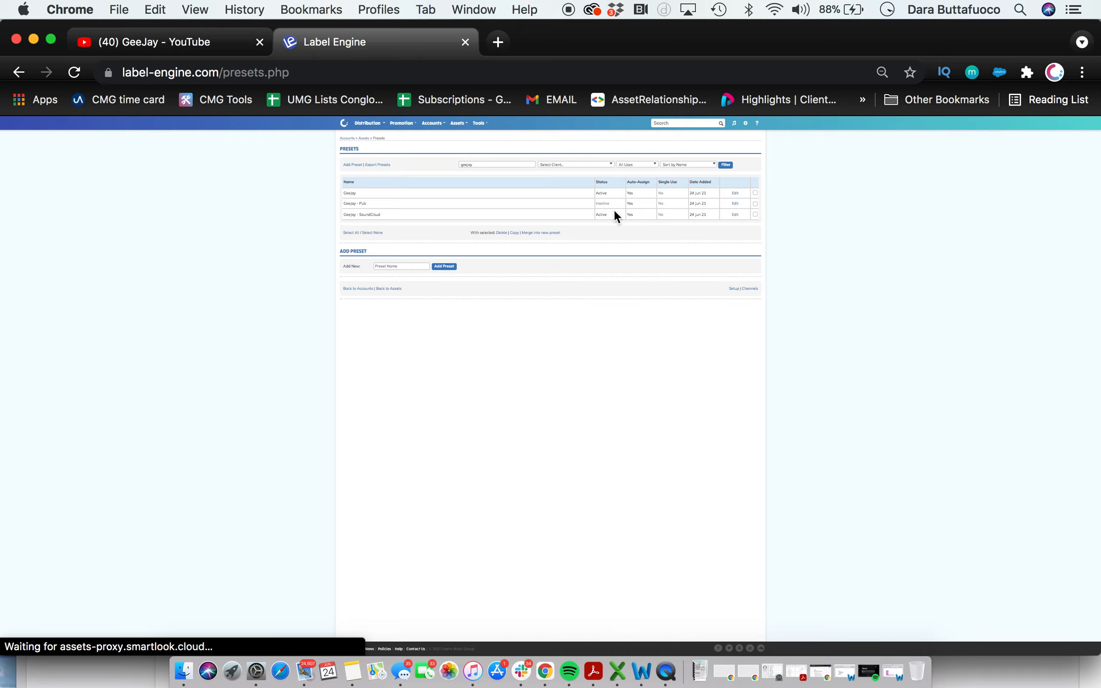
left_click(734, 205)
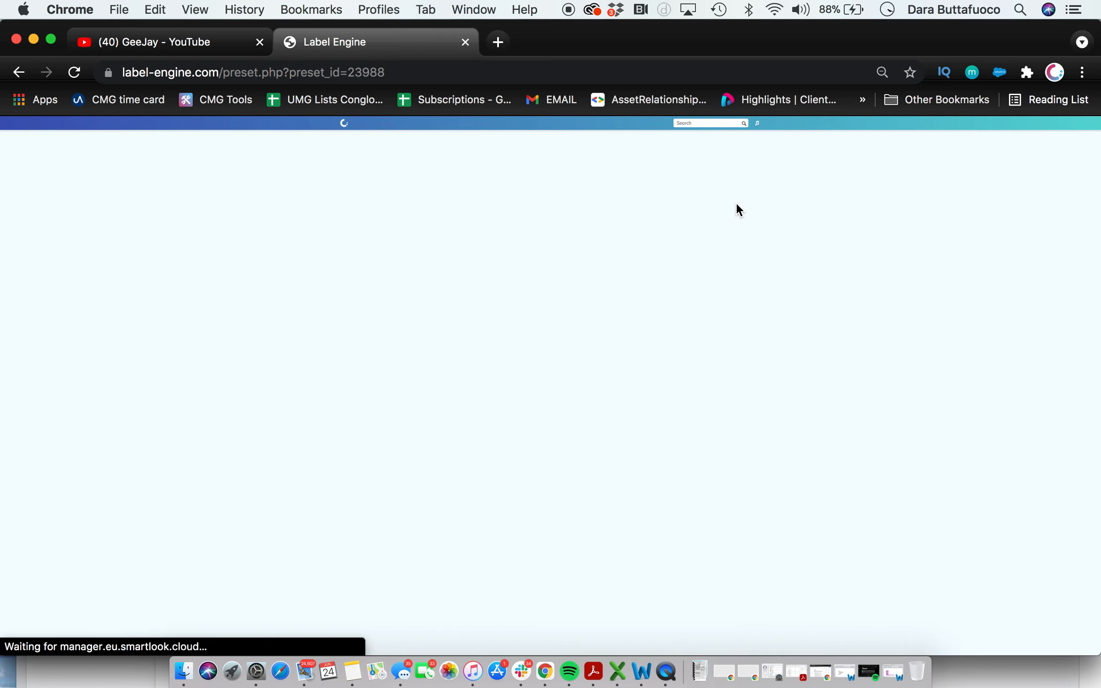
- Set Active to Yes for the GeeJay - Pub preset and save its settings and pre-allocations
left_click(383, 174)
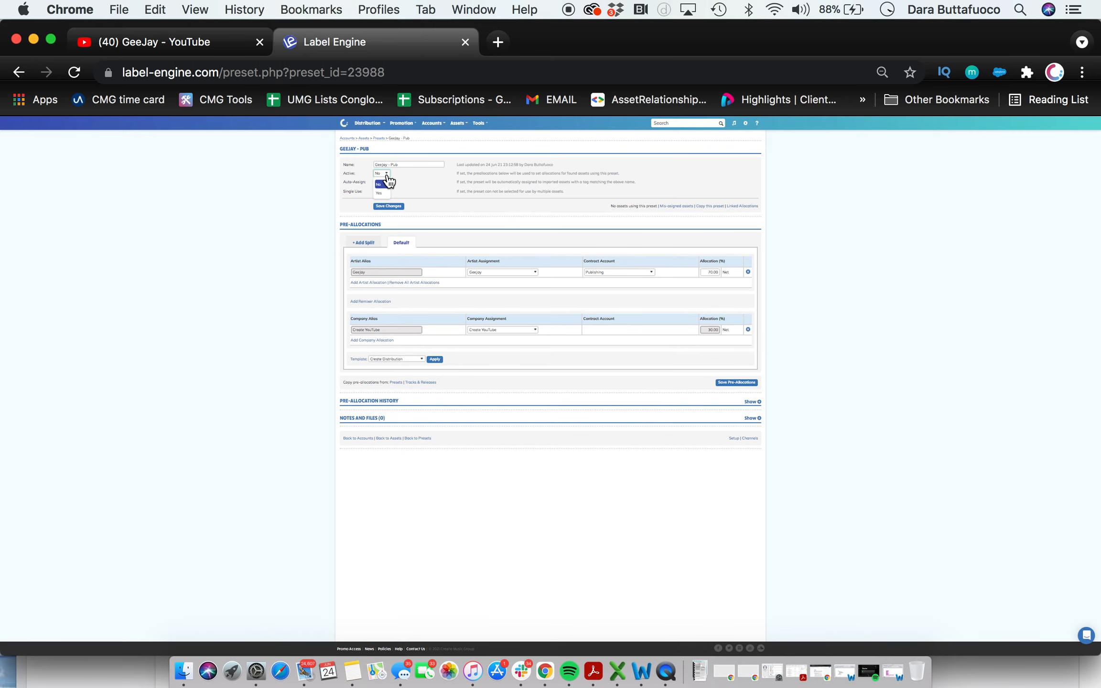
left_click(385, 194)
left_click(392, 206)
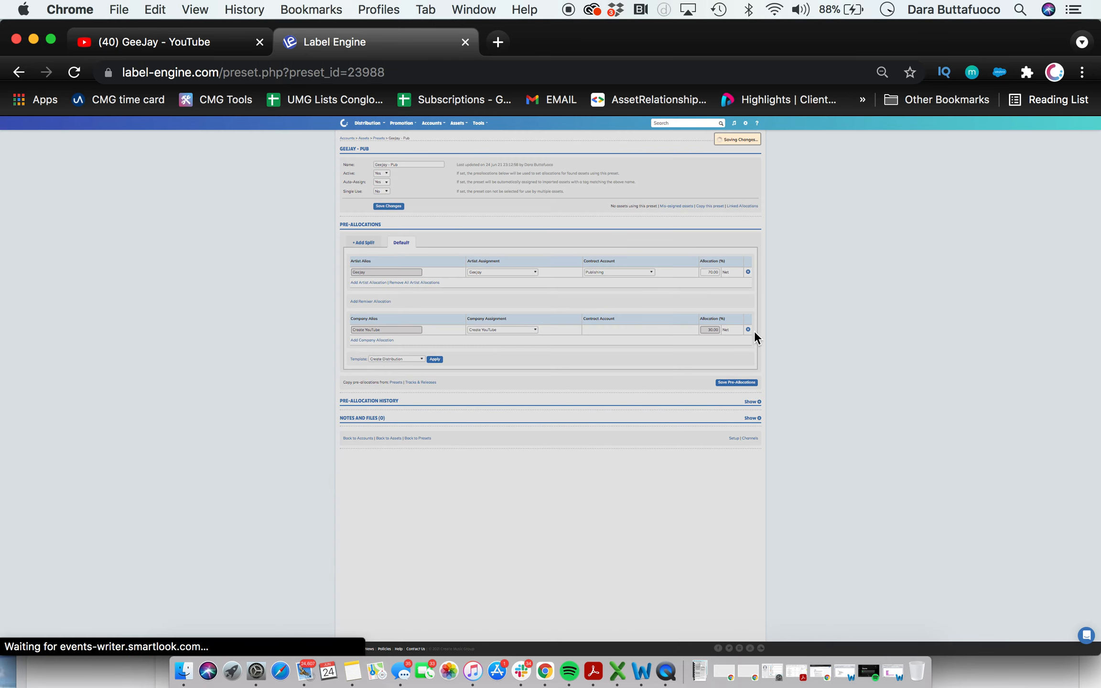
left_click(739, 384)
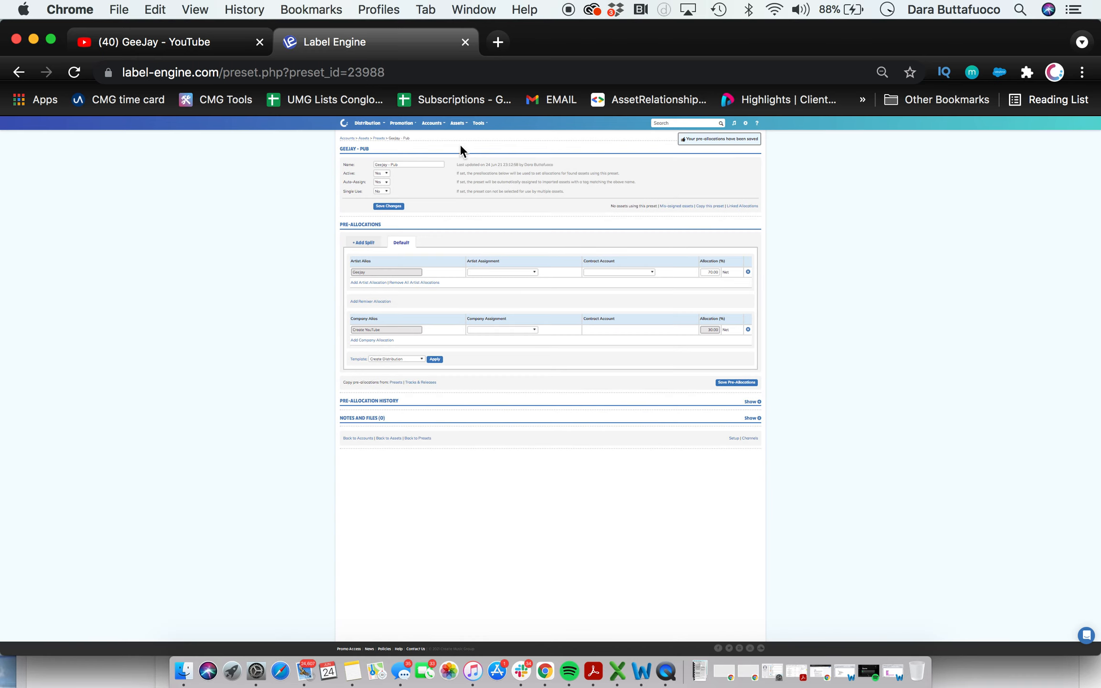
- Find Geejay in the clients list, open the client record, and open its artist name, alias and details for editing
mouse_move(432, 126)
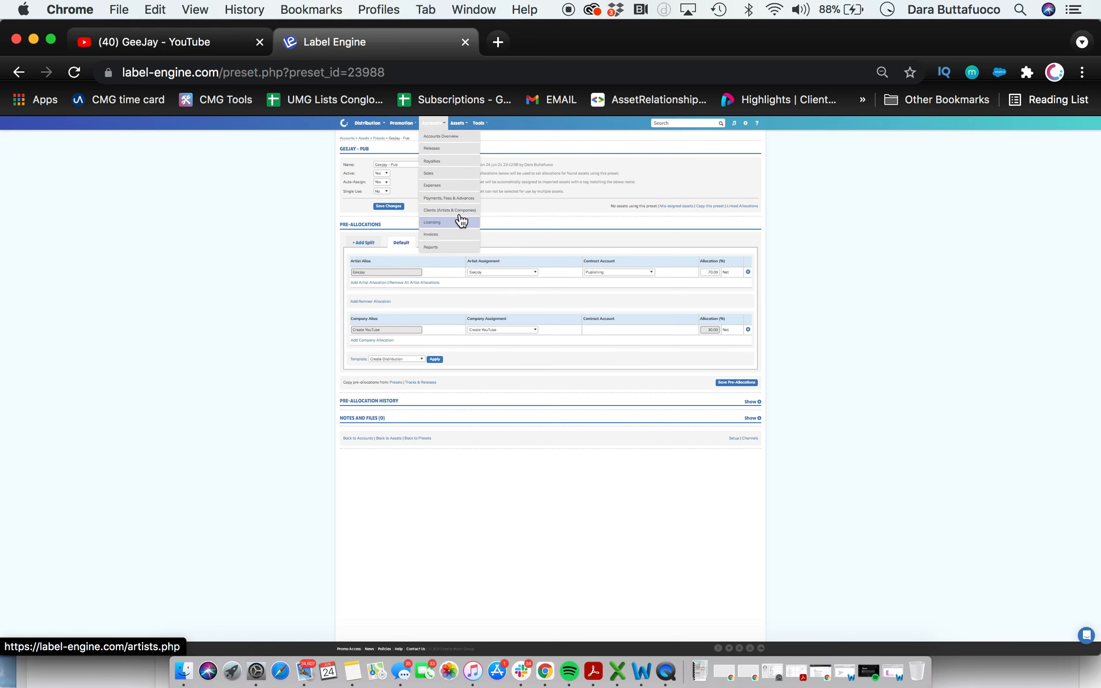
left_click(466, 213)
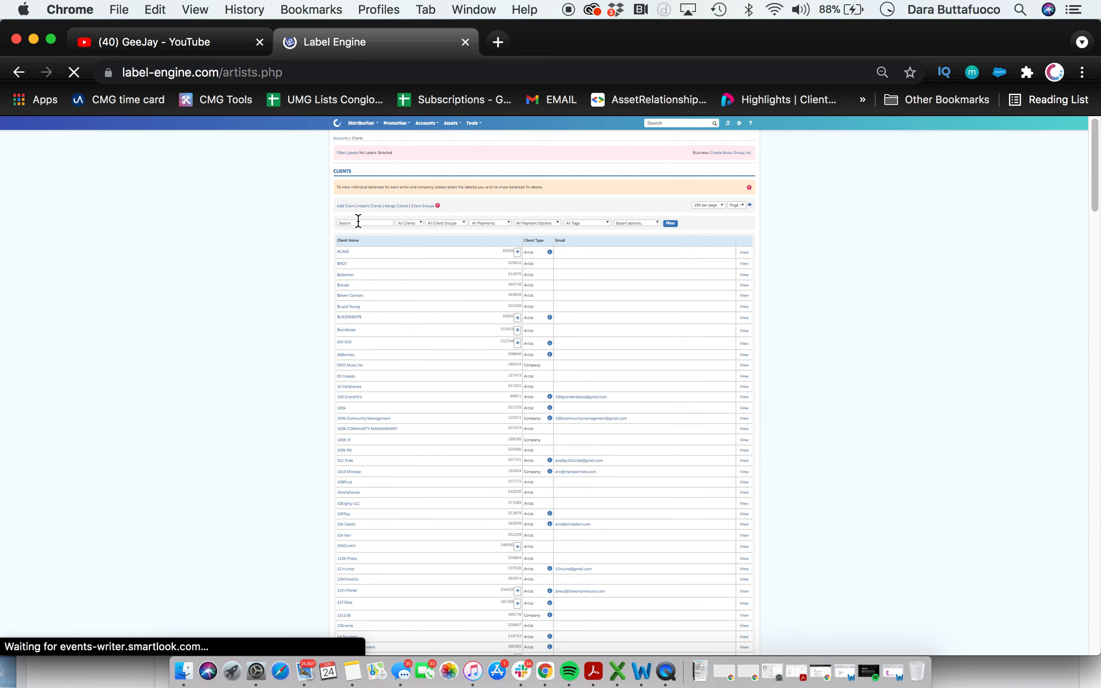
left_click(357, 223)
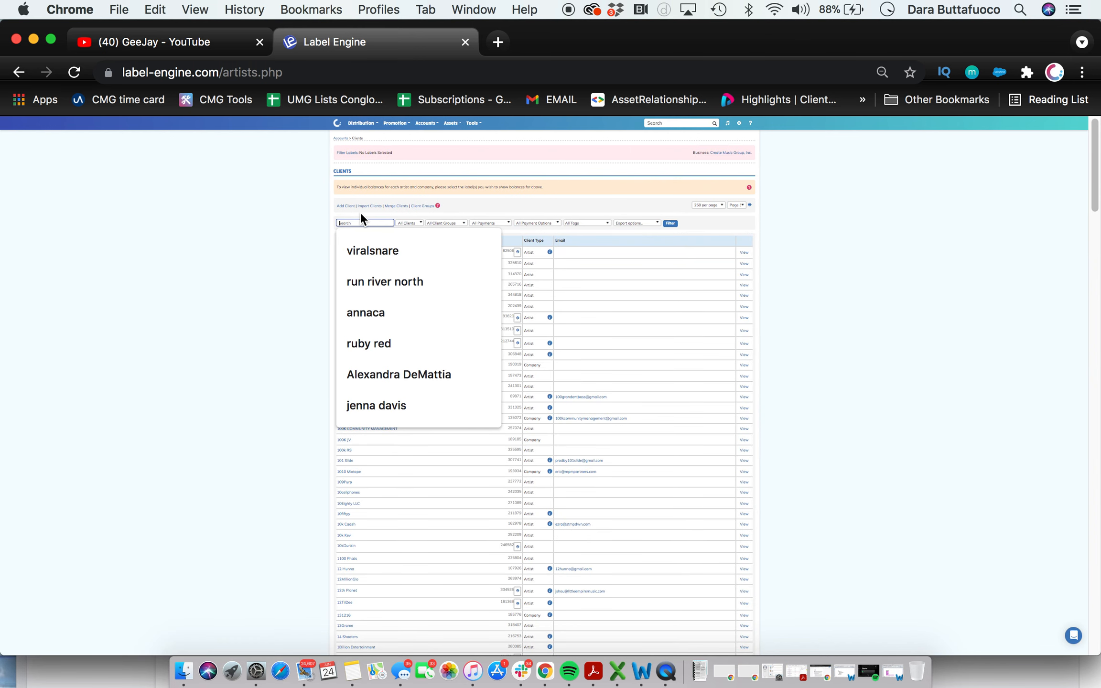
type("Geejay")
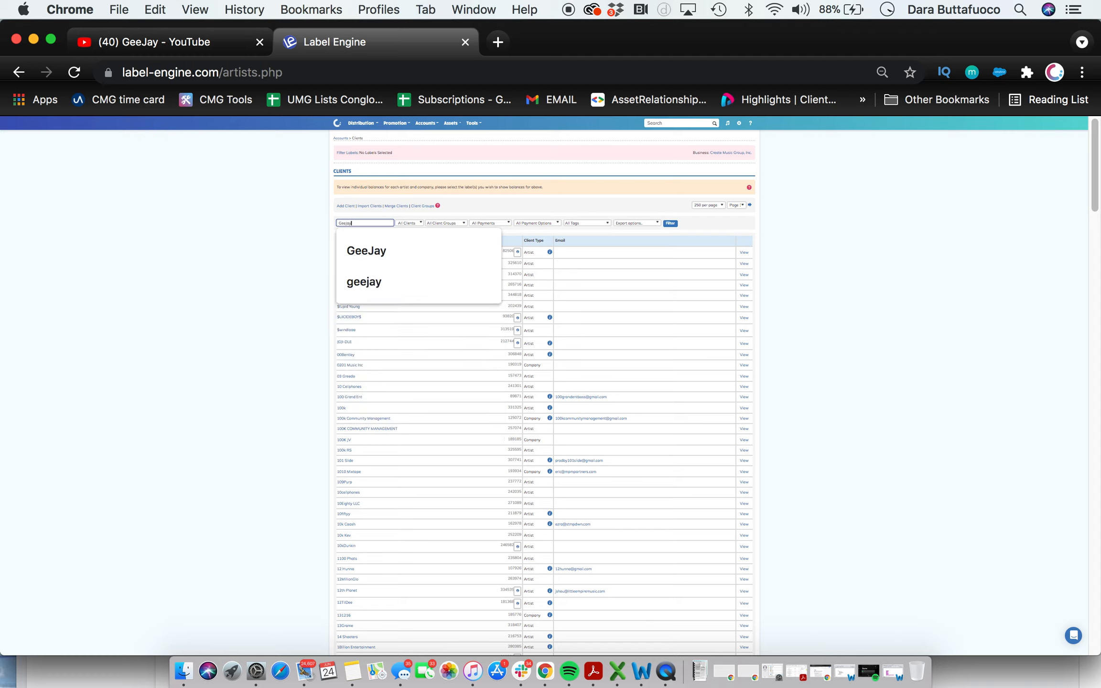
key("Return")
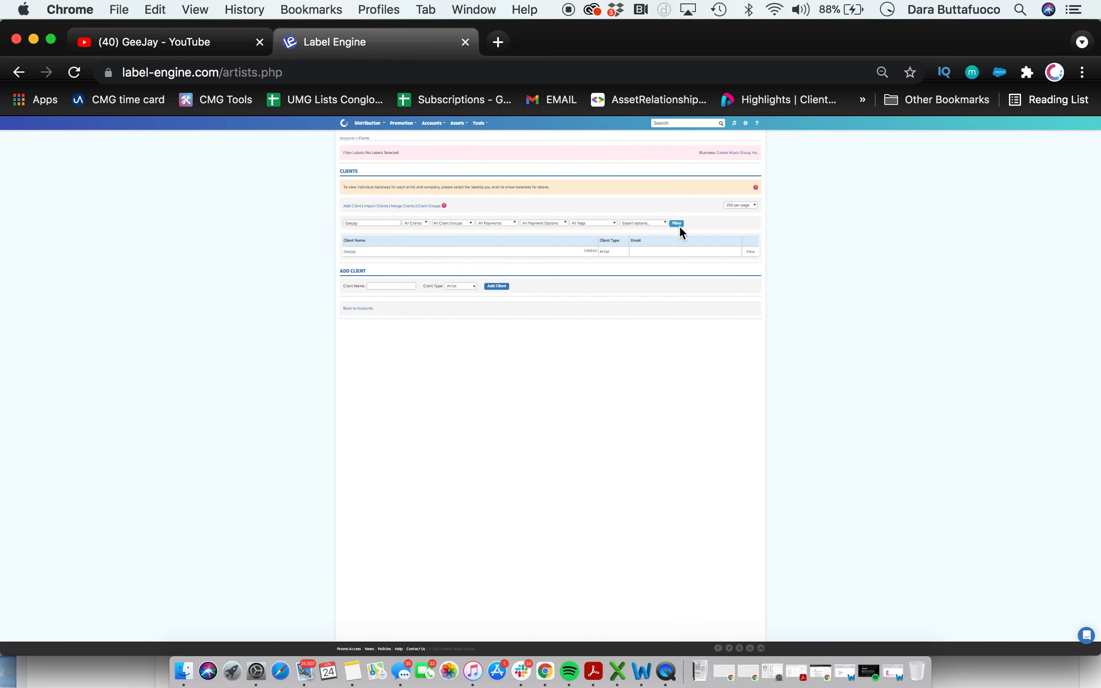
left_click(753, 254)
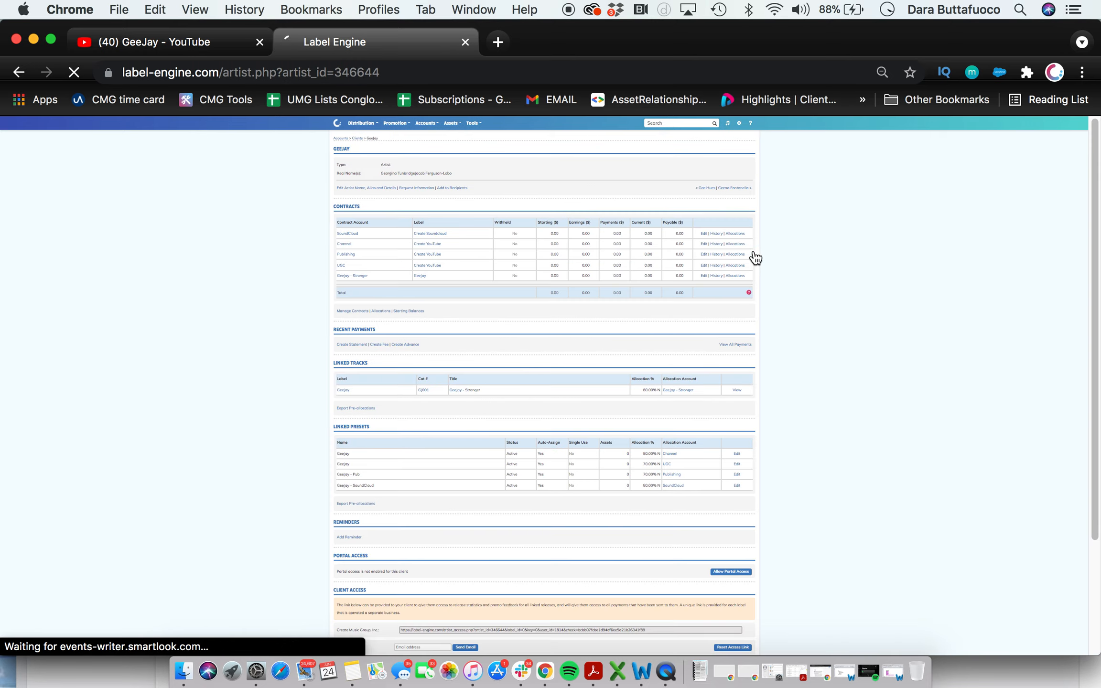
left_click(357, 191)
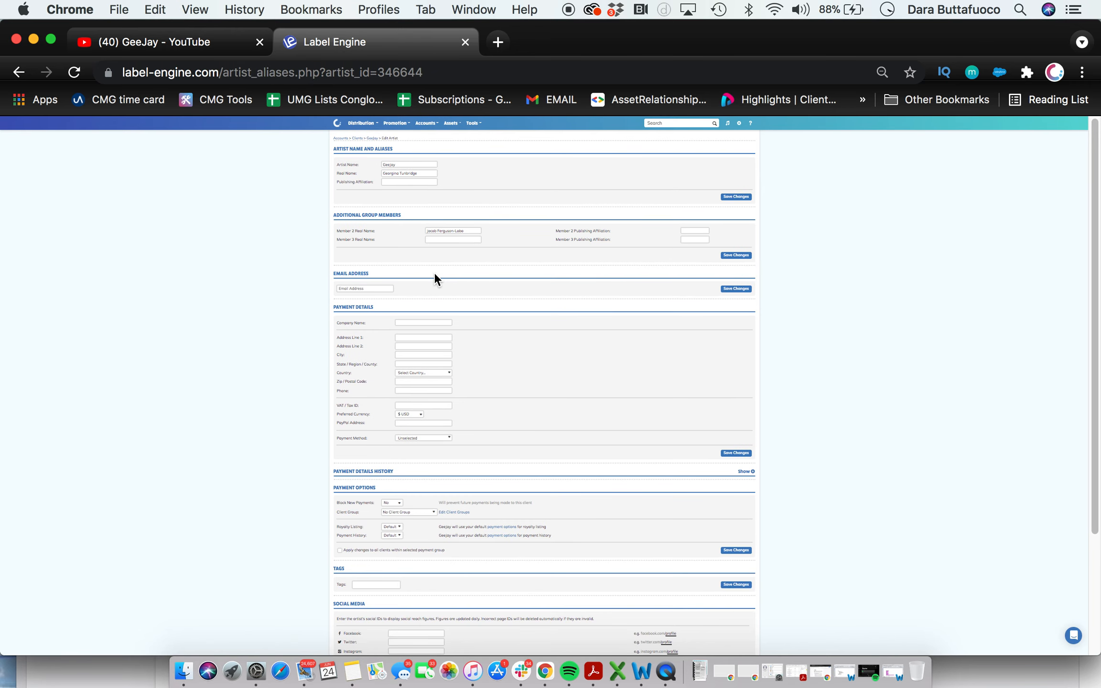
scroll(435, 274, "down", 3)
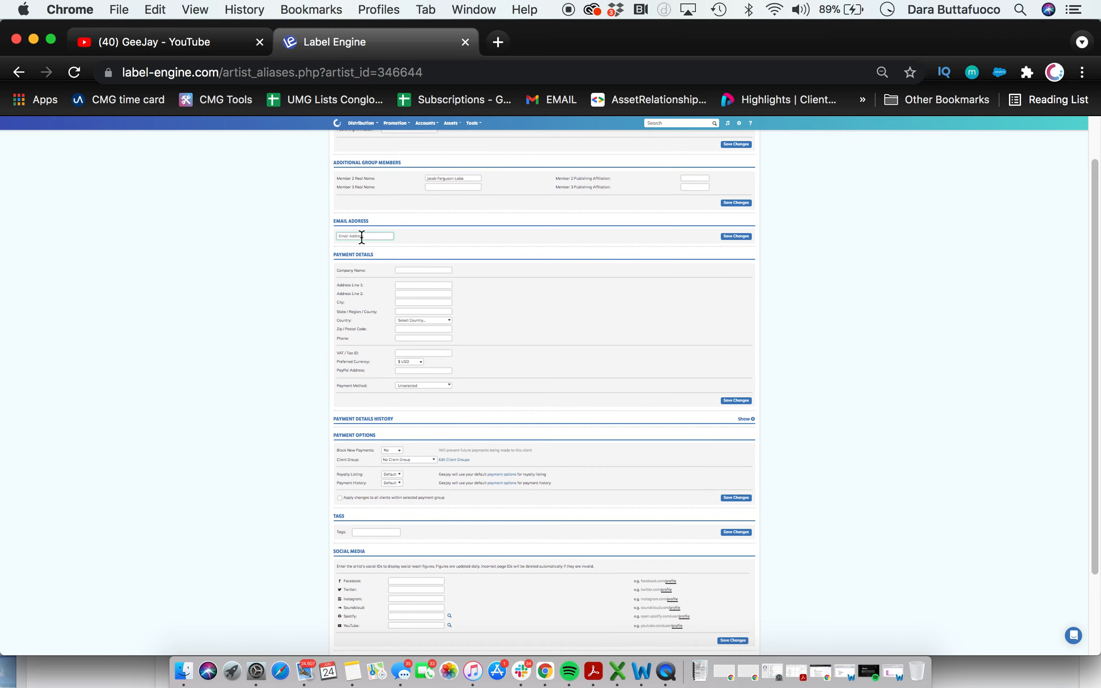
left_click(363, 235)
left_click(420, 234)
left_click(364, 236)
left_click(440, 240)
- Assign the client to the Incomplete Payment Info/Grouping client group and save the payment options
scroll(457, 415, "down", 1)
scroll(459, 416, "down", 3)
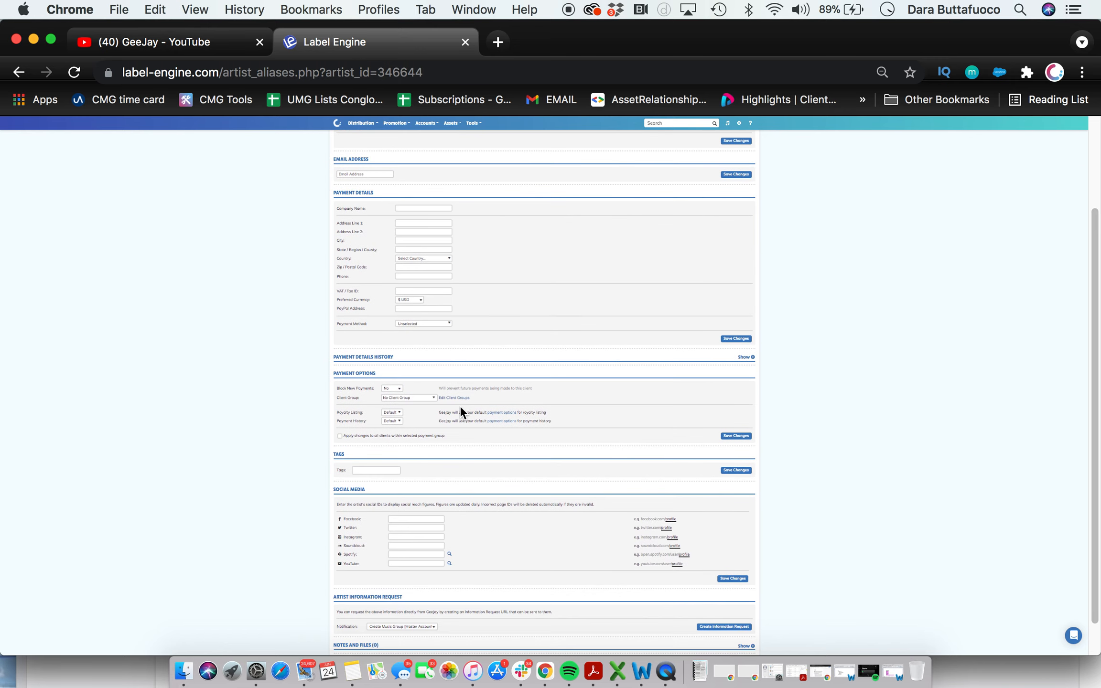
left_click(430, 400)
type("incomp")
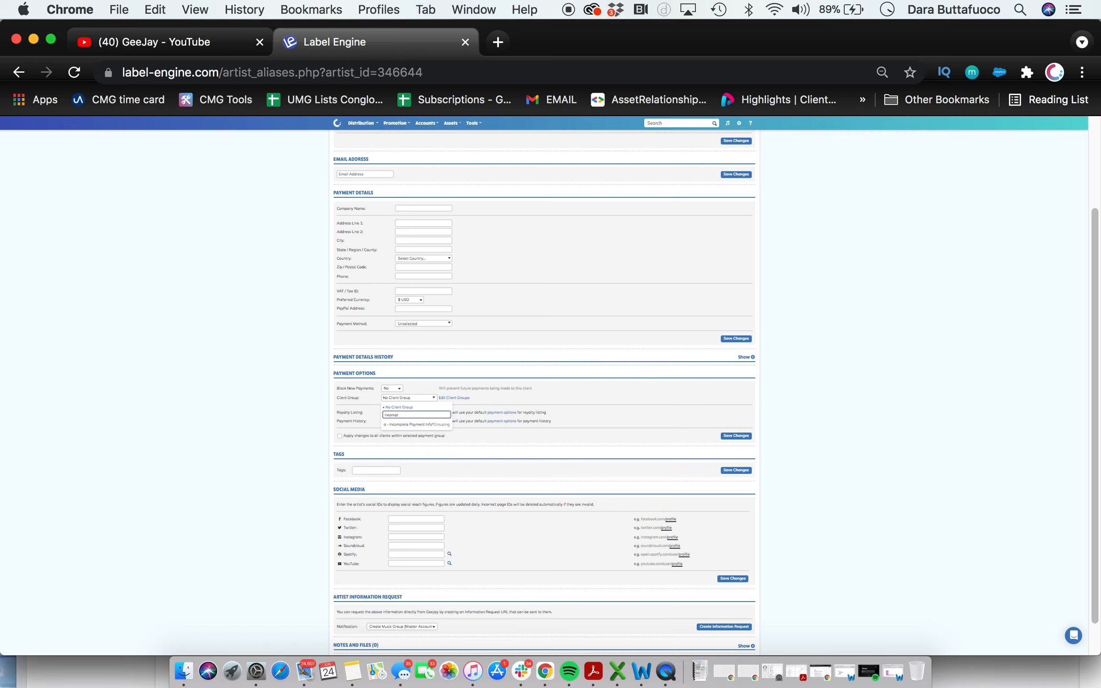
type("l")
left_click(423, 425)
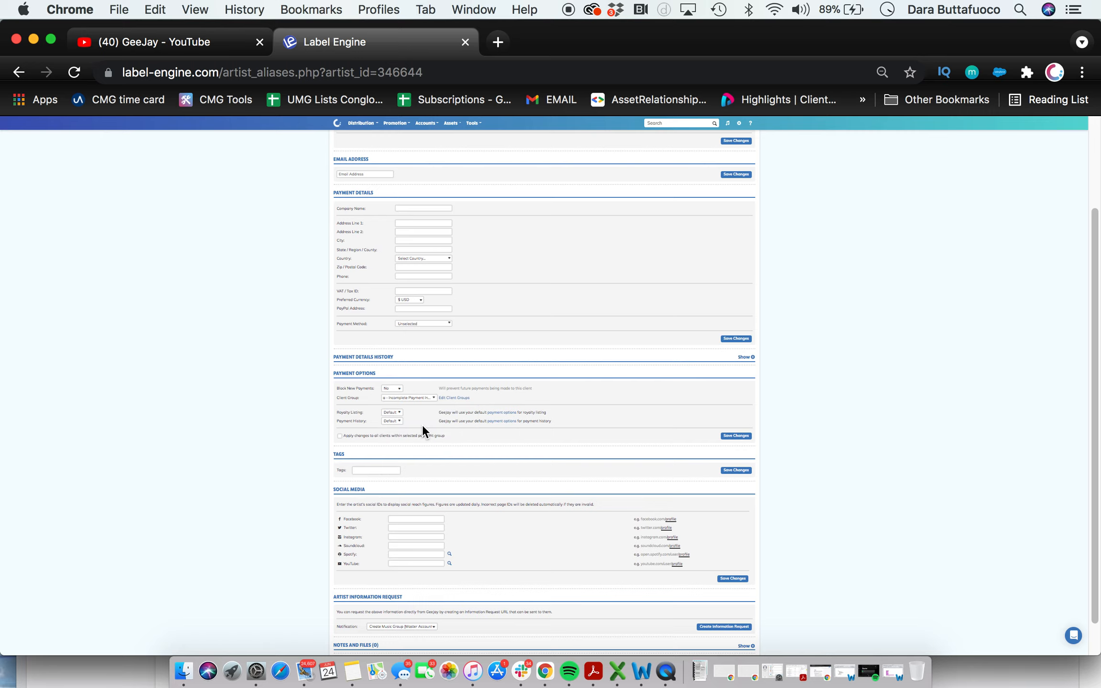
left_click(731, 438)
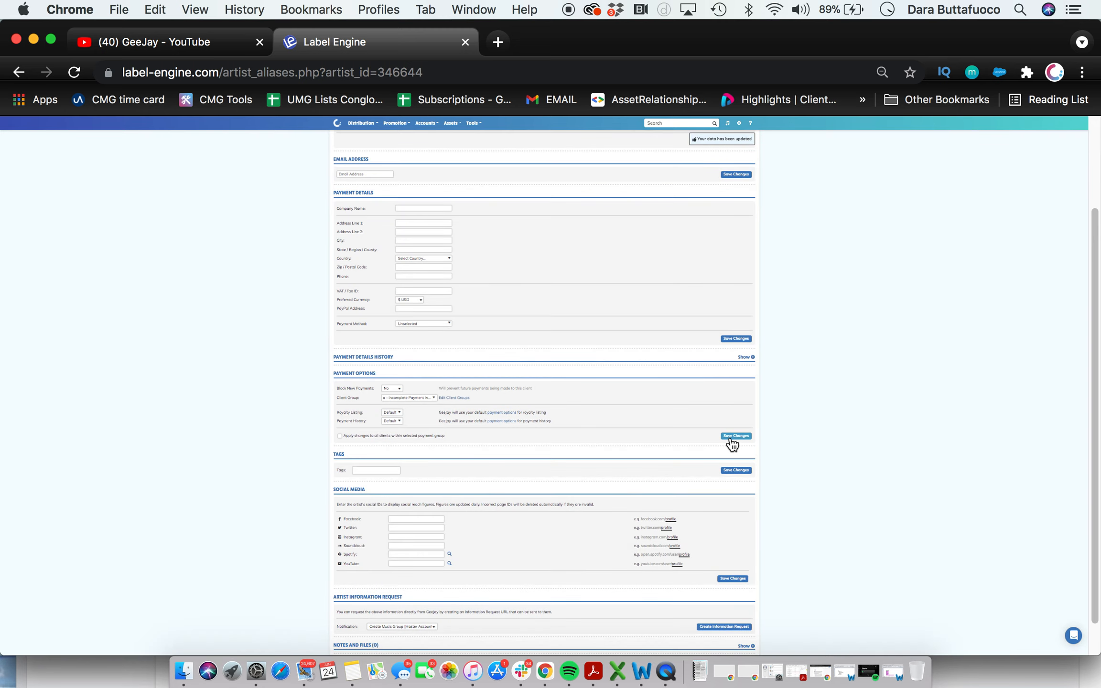
- Add the tag "Dept: Pop" to the Geejay client and save the tags
left_click(362, 472)
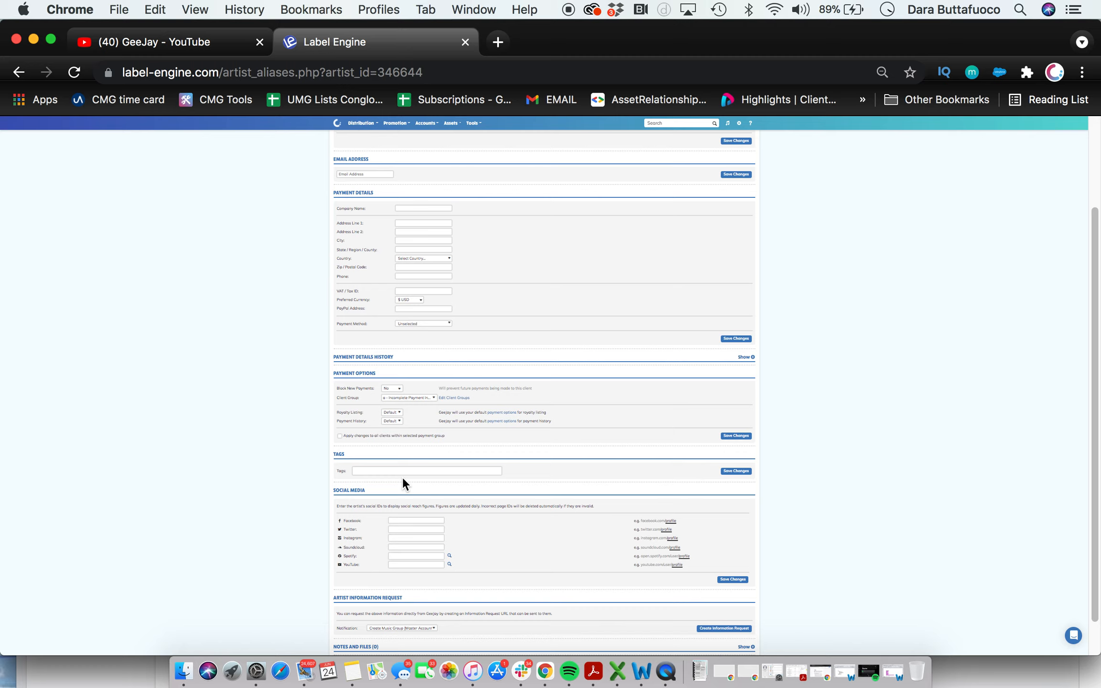
type("Dept: Pop")
key("Return")
left_click(742, 473)
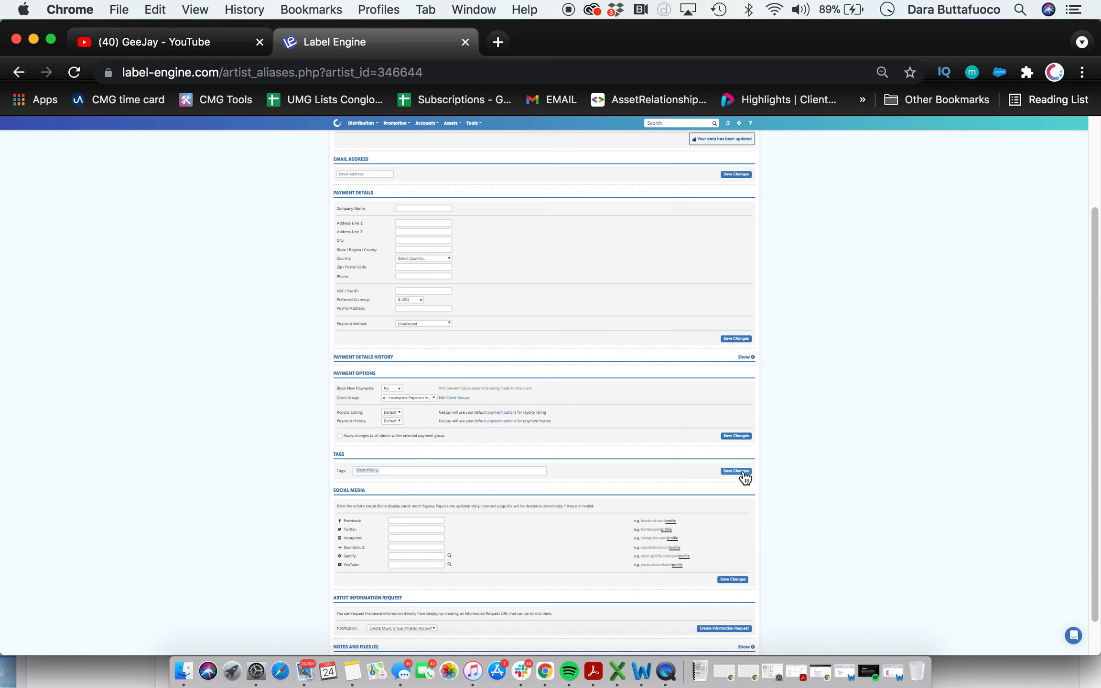
- Save the Geejay client's payment options again and look over the rest of the record
scroll(635, 313, "up", 5)
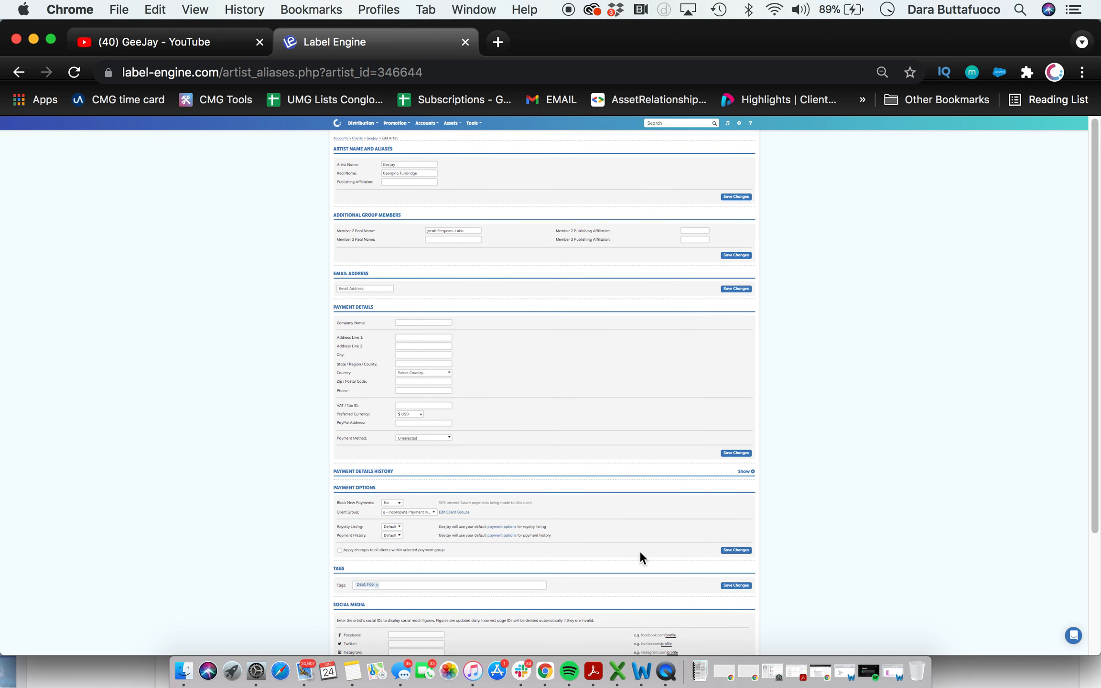
left_click(734, 550)
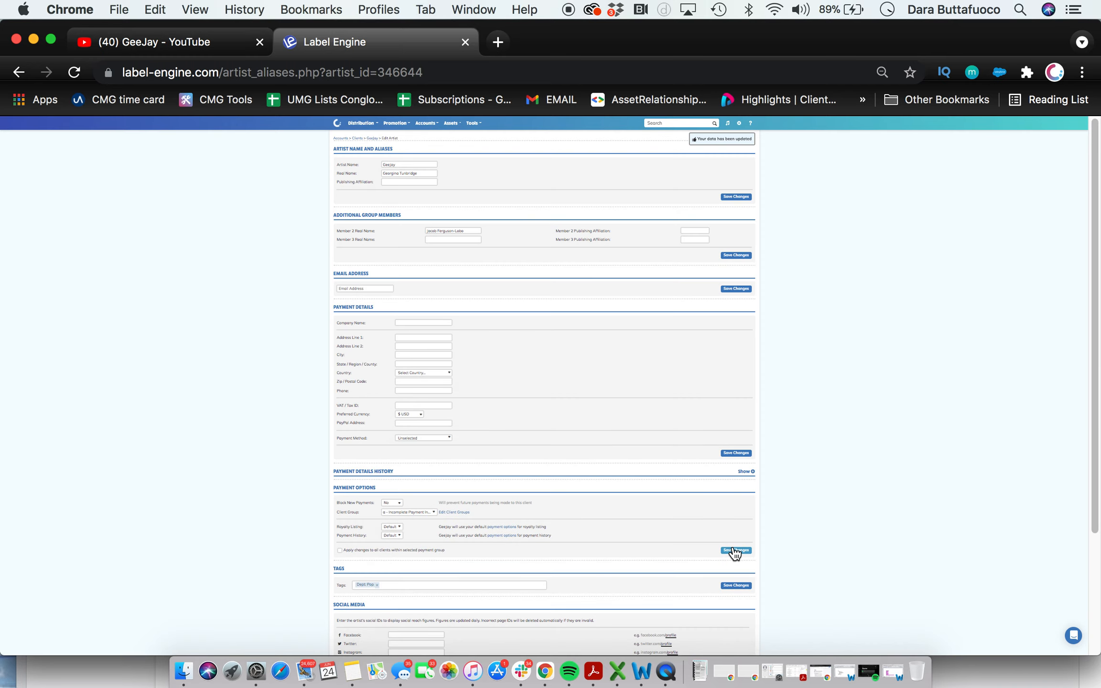
scroll(732, 547, "down", 3)
scroll(717, 515, "up", 3)
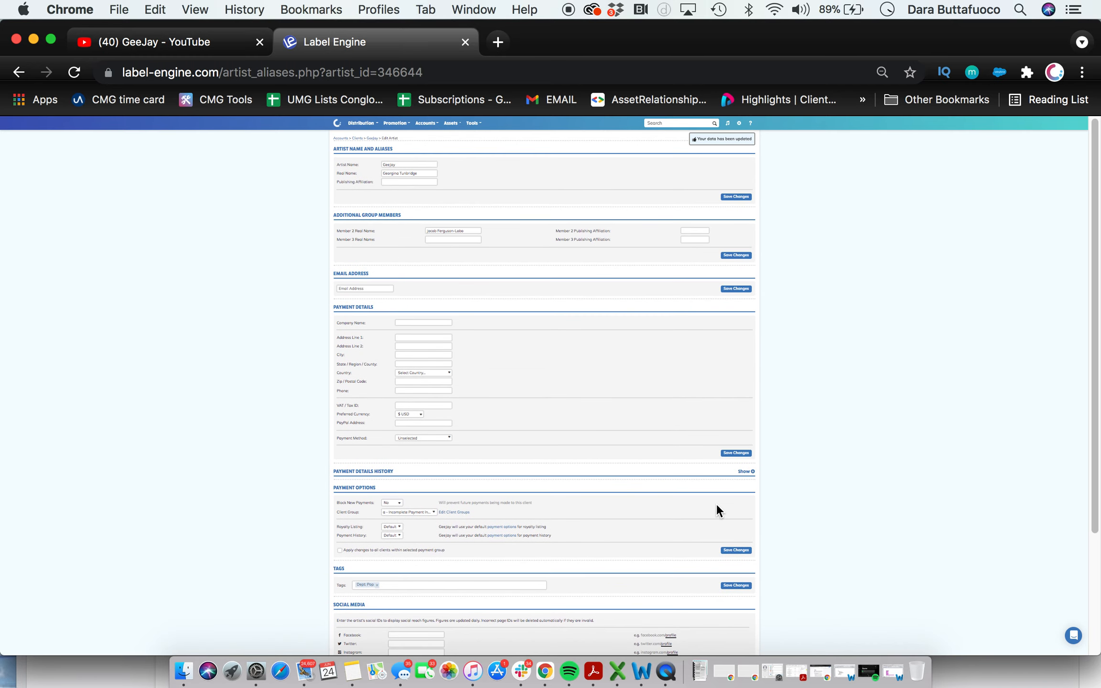